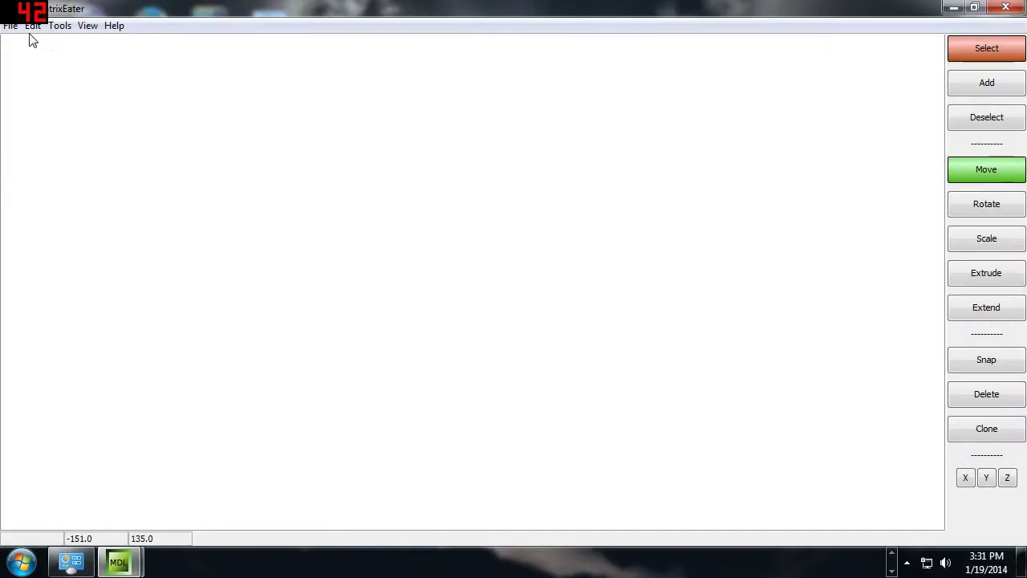
Open the Warcraft III model file Footman.mdl and bring up its geoset controller before returning to the main window
{"action": "left_click", "coordinate": [11, 25]}
{"action": "left_click", "coordinate": [16, 44]}
{"action": "left_click", "coordinate": [377, 180]}
{"action": "double_click", "coordinate": [377, 180]}
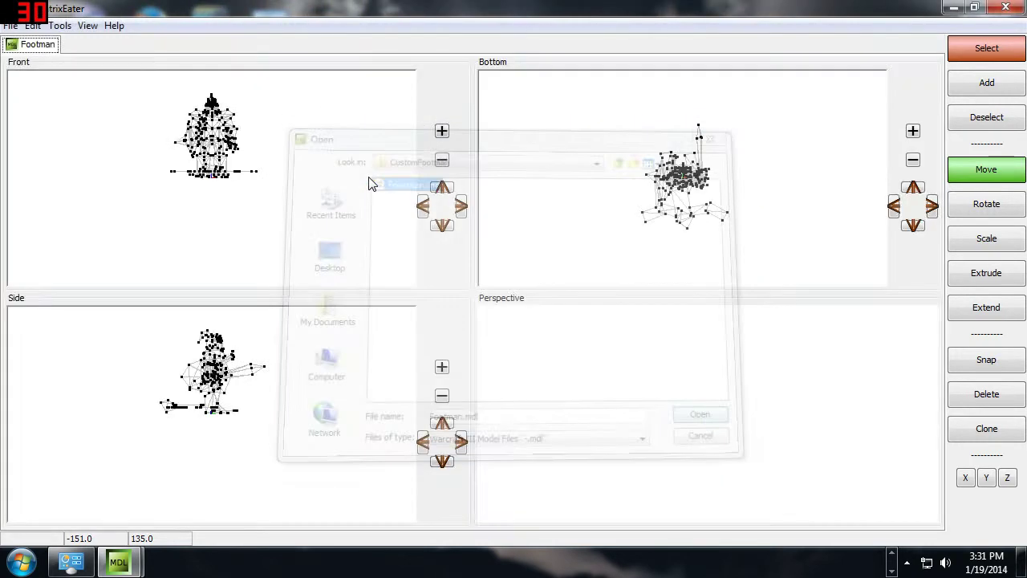
{"action": "mouse_move", "coordinate": [118, 561]}
{"action": "left_click", "coordinate": [220, 508]}
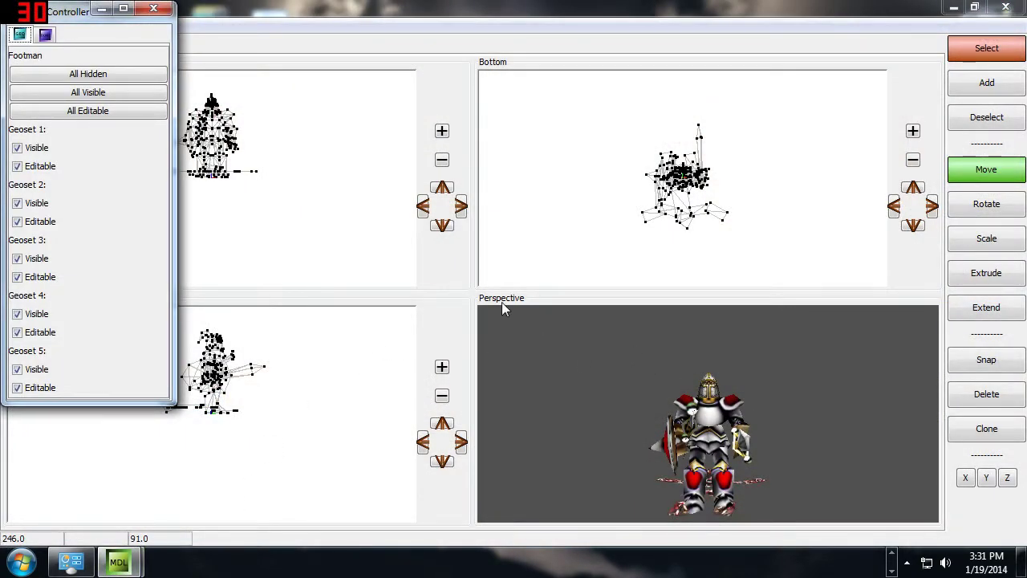
{"action": "left_click", "coordinate": [323, 205]}
Examine the footman in the perspective view and the vertices around its helmet in the front view
{"action": "scroll", "coordinate": [277, 195], "scroll_direction": "up", "scroll_amount": 4}
{"action": "left_click_drag", "start_coordinate": [772, 454], "coordinate": [747, 429]}
{"action": "scroll", "coordinate": [747, 429], "scroll_direction": "up", "scroll_amount": 2}
{"action": "middle_click_drag", "start_coordinate": [751, 429], "coordinate": [770, 421]}
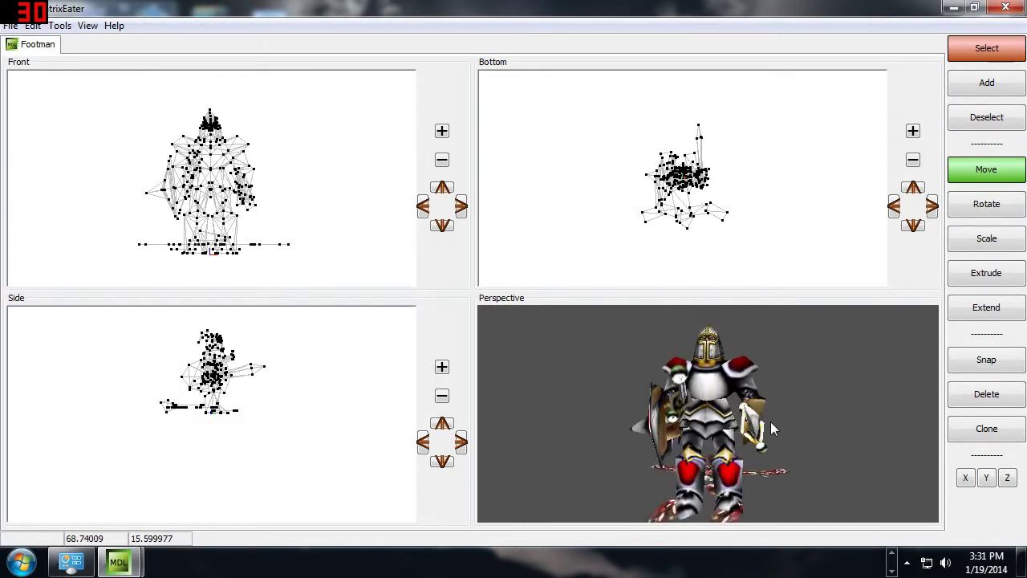
{"action": "scroll", "coordinate": [250, 185], "scroll_direction": "up", "scroll_amount": 2}
{"action": "scroll", "coordinate": [250, 185], "scroll_direction": "down", "scroll_amount": 3}
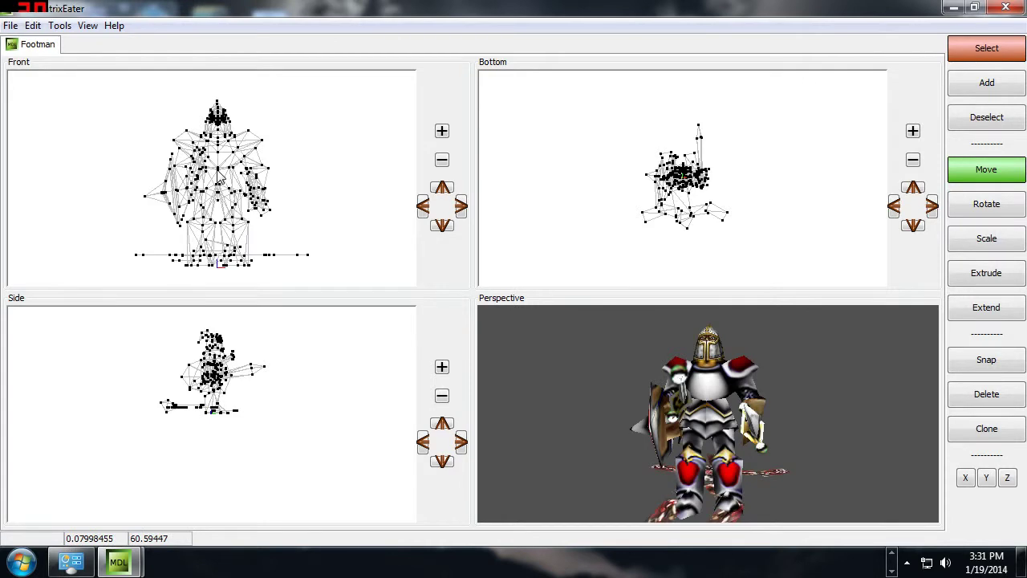
{"action": "mouse_move", "coordinate": [217, 167]}
{"action": "middle_mouse_down"}
{"action": "mouse_move", "coordinate": [216, 176]}
{"action": "mouse_move", "coordinate": [315, 171]}
{"action": "mouse_move", "coordinate": [148, 163]}
{"action": "mouse_move", "coordinate": [205, 172]}
{"action": "middle_mouse_up"}
{"action": "scroll", "coordinate": [206, 173], "scroll_direction": "up", "scroll_amount": 5}
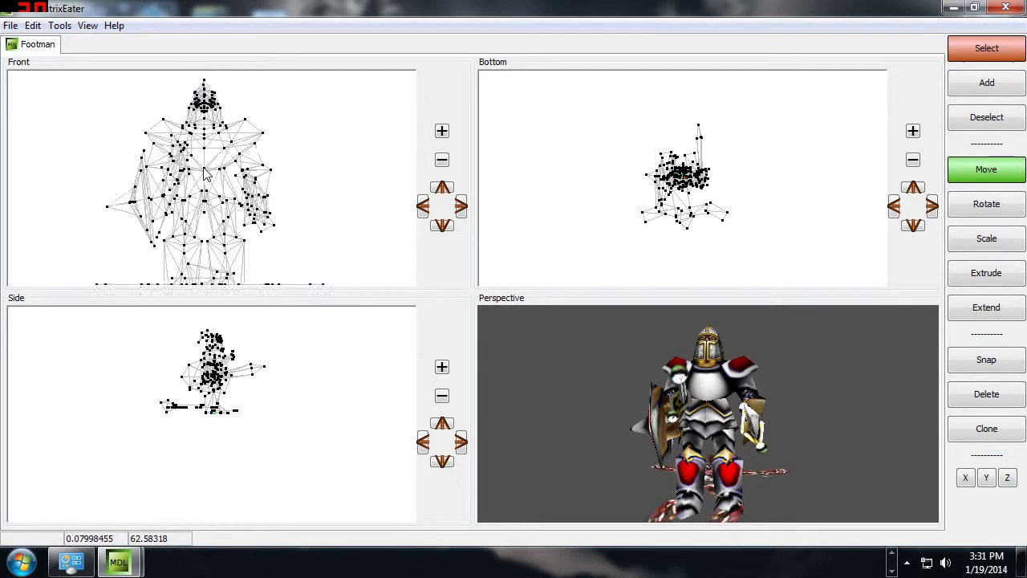
{"action": "scroll", "coordinate": [192, 152], "scroll_direction": "up", "scroll_amount": 2}
{"action": "scroll", "coordinate": [204, 159], "scroll_direction": "down", "scroll_amount": 6}
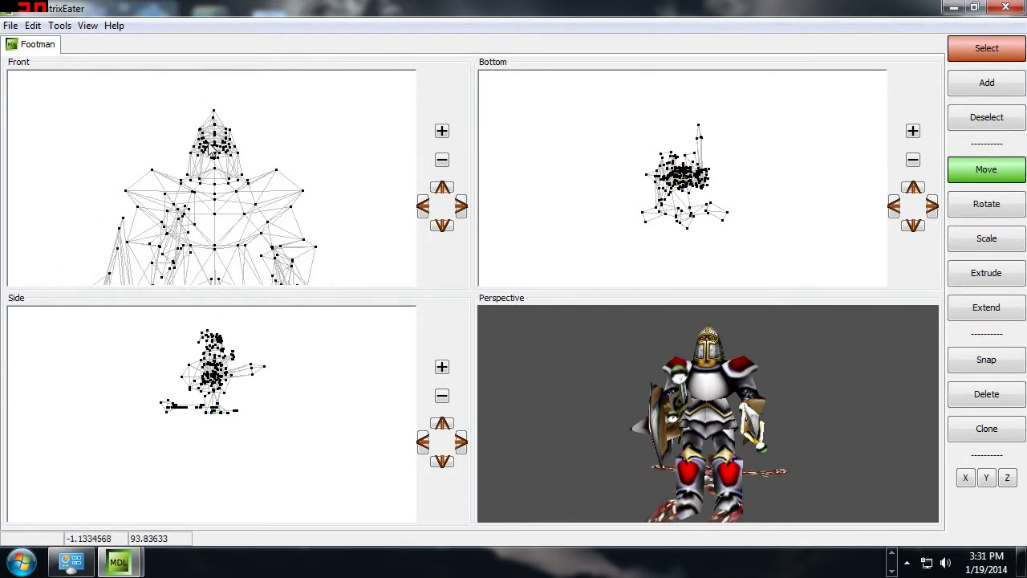
{"action": "scroll", "coordinate": [211, 162], "scroll_direction": "up", "scroll_amount": 4}
{"action": "scroll", "coordinate": [221, 141], "scroll_direction": "down", "scroll_amount": 2}
{"action": "scroll", "coordinate": [213, 207], "scroll_direction": "up", "scroll_amount": 1}
{"action": "scroll", "coordinate": [206, 188], "scroll_direction": "down", "scroll_amount": 4}
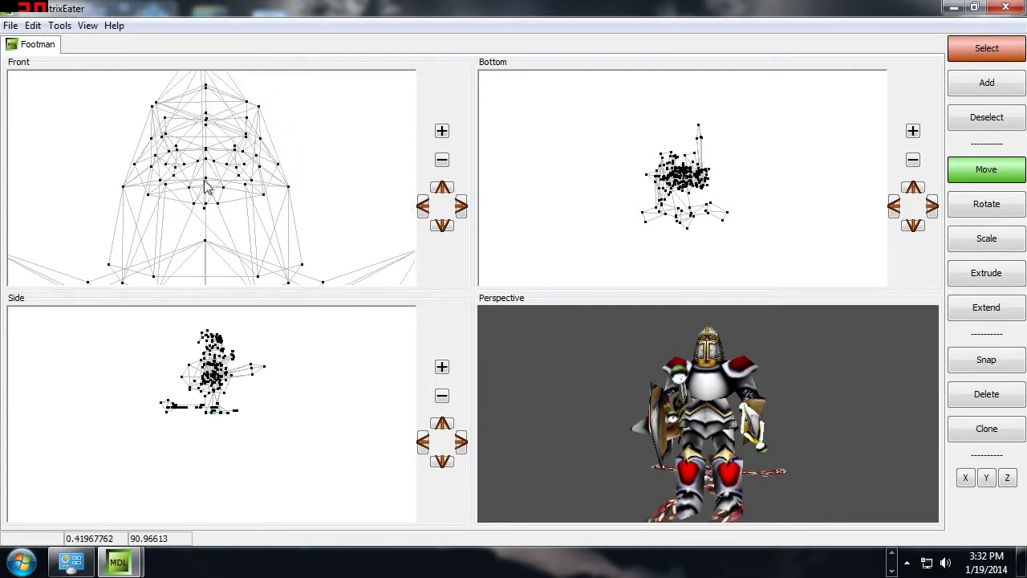
{"action": "scroll", "coordinate": [206, 188], "scroll_direction": "up", "scroll_amount": 2}
{"action": "scroll", "coordinate": [207, 189], "scroll_direction": "down", "scroll_amount": 1}
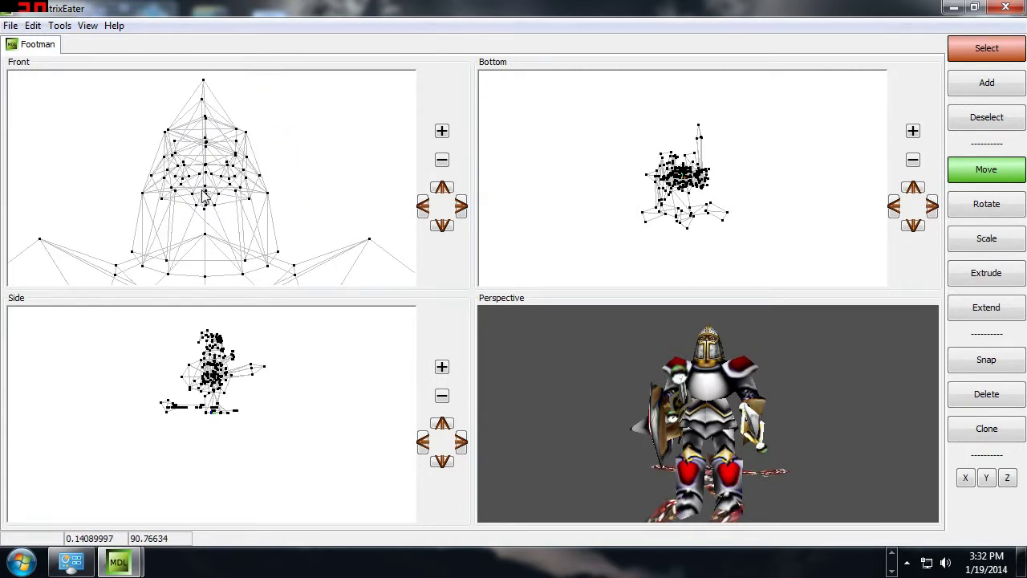
{"action": "scroll", "coordinate": [278, 207], "scroll_direction": "up", "scroll_amount": 2}
{"action": "scroll", "coordinate": [321, 238], "scroll_direction": "down", "scroll_amount": 2}
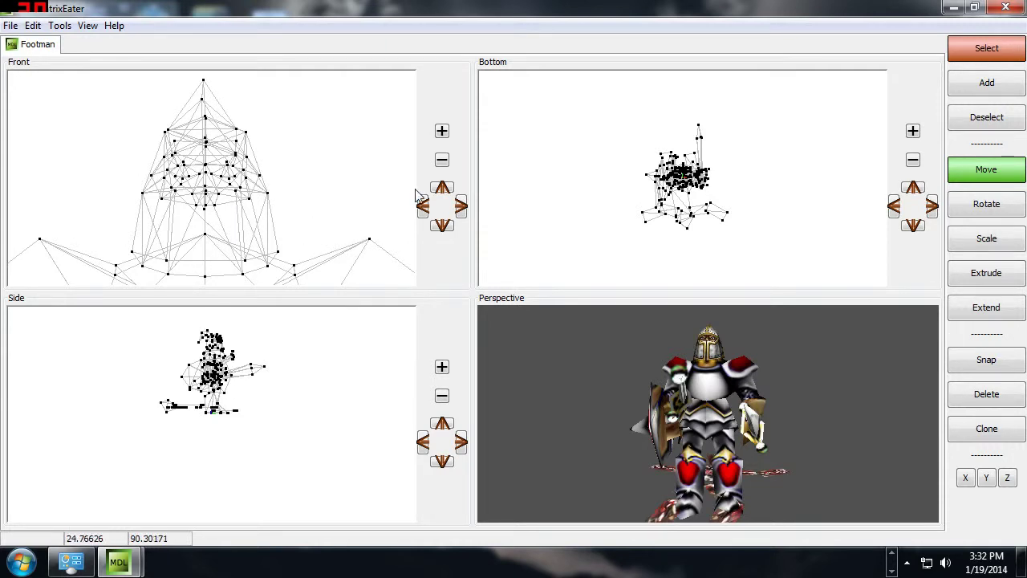
Try the front view's on-screen zoom and pan controls on the helmet area
{"action": "left_click", "coordinate": [443, 133]}
{"action": "left_click", "coordinate": [442, 160]}
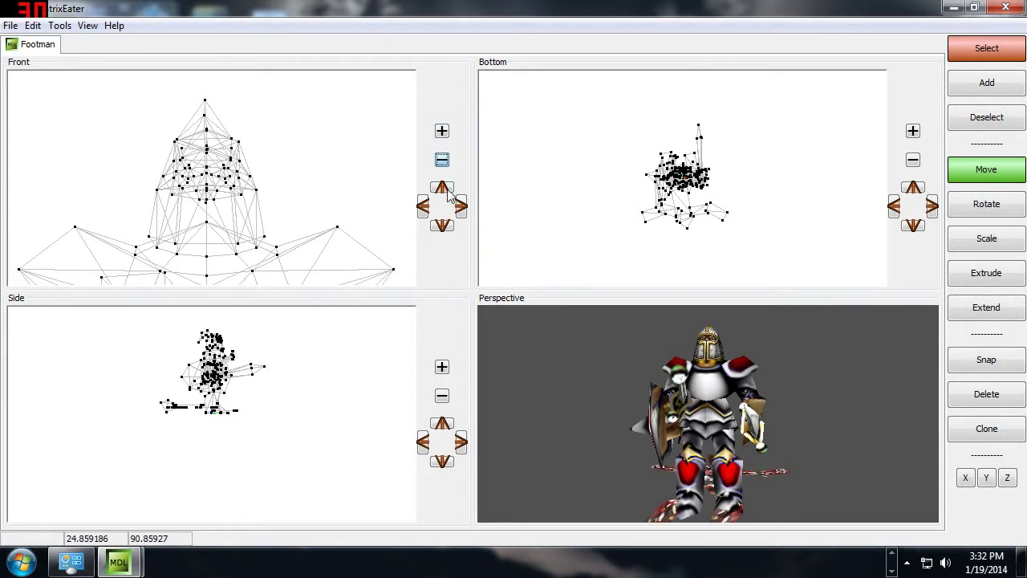
{"action": "left_click", "coordinate": [423, 207]}
{"action": "left_click", "coordinate": [462, 207]}
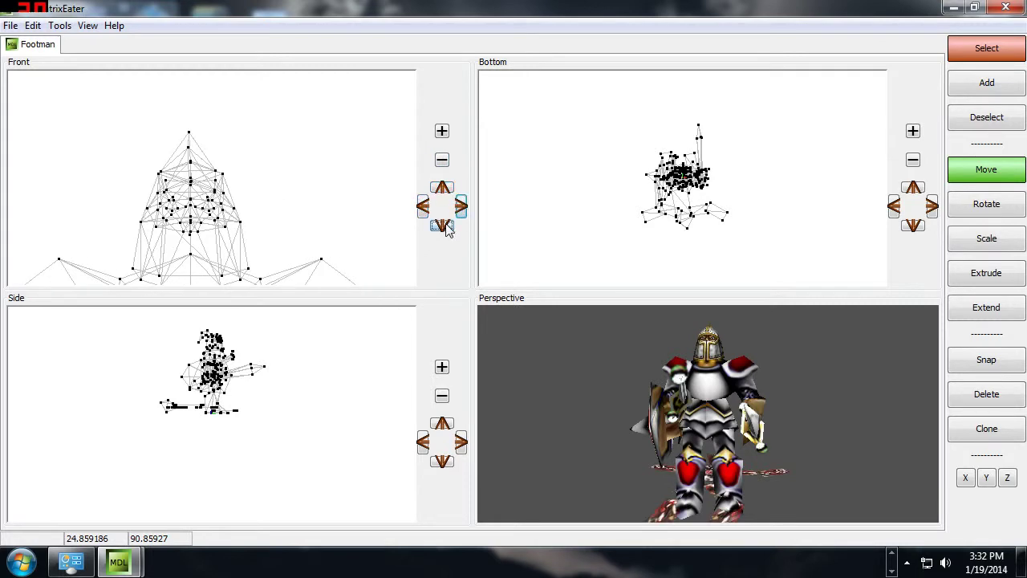
{"action": "left_click", "coordinate": [442, 225]}
Hide the viewport navigation buttons beside the Front, Bottom and Side views
{"action": "scroll", "coordinate": [233, 389], "scroll_direction": "up", "scroll_amount": 5}
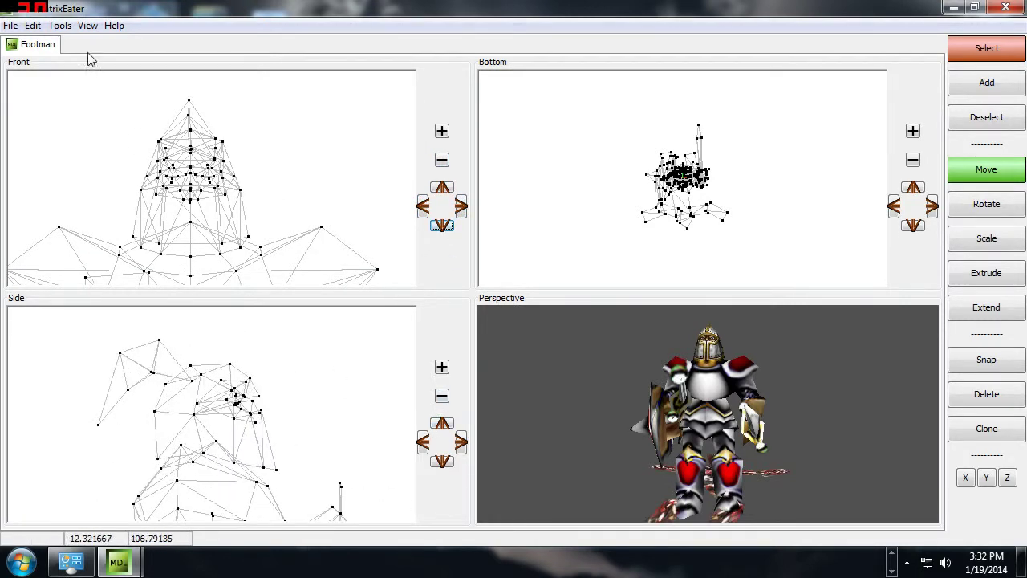
{"action": "left_click", "coordinate": [89, 25]}
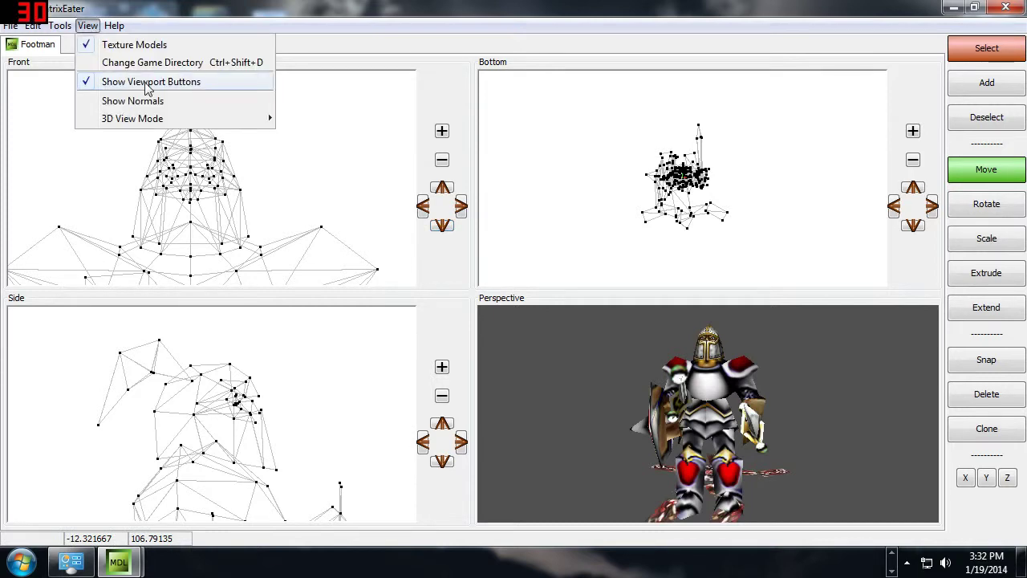
{"action": "left_click", "coordinate": [148, 84]}
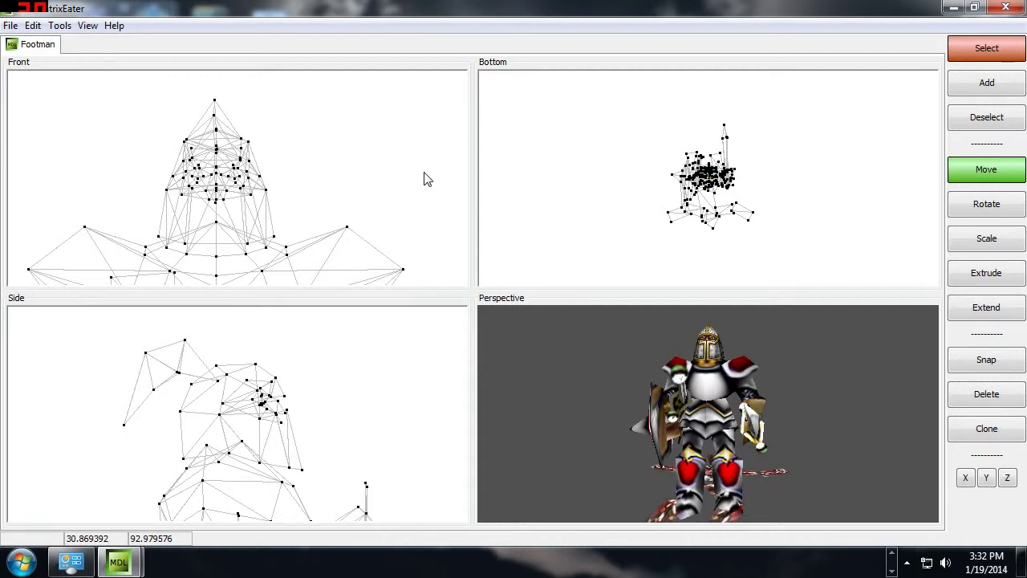
Examine the footman's mesh in the bottom and side views and its upper body in the perspective view
{"action": "scroll", "coordinate": [729, 185], "scroll_direction": "up", "scroll_amount": 4}
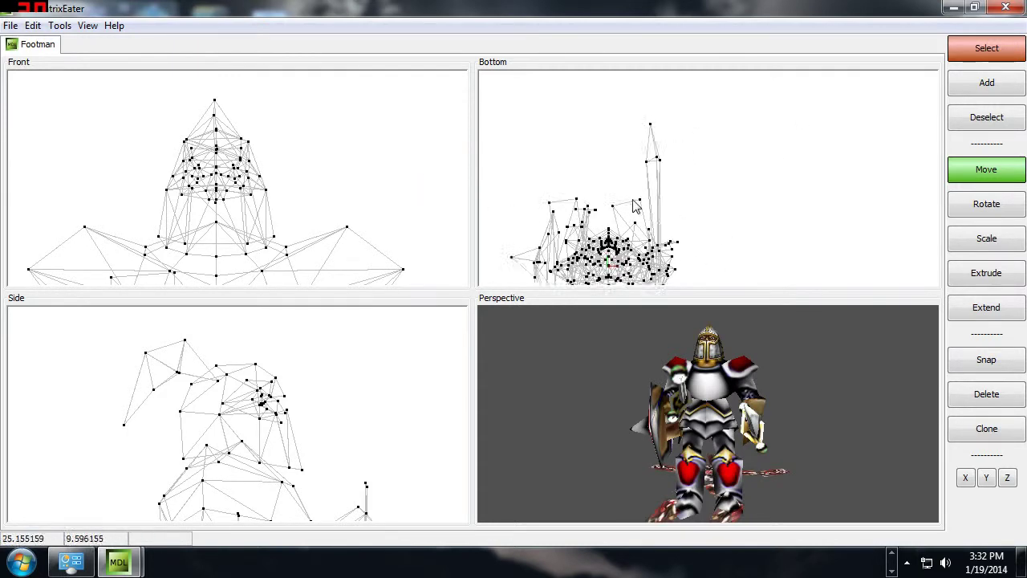
{"action": "scroll", "coordinate": [615, 217], "scroll_direction": "up", "scroll_amount": 2}
{"action": "scroll", "coordinate": [634, 202], "scroll_direction": "up", "scroll_amount": 4}
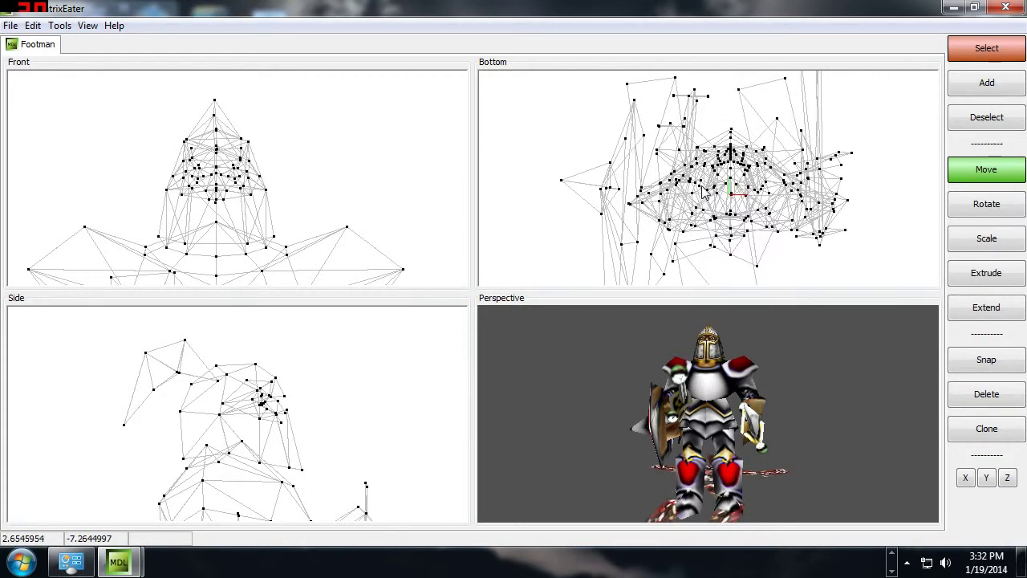
{"action": "scroll", "coordinate": [245, 377], "scroll_direction": "up", "scroll_amount": 2}
{"action": "scroll", "coordinate": [247, 378], "scroll_direction": "down", "scroll_amount": 2}
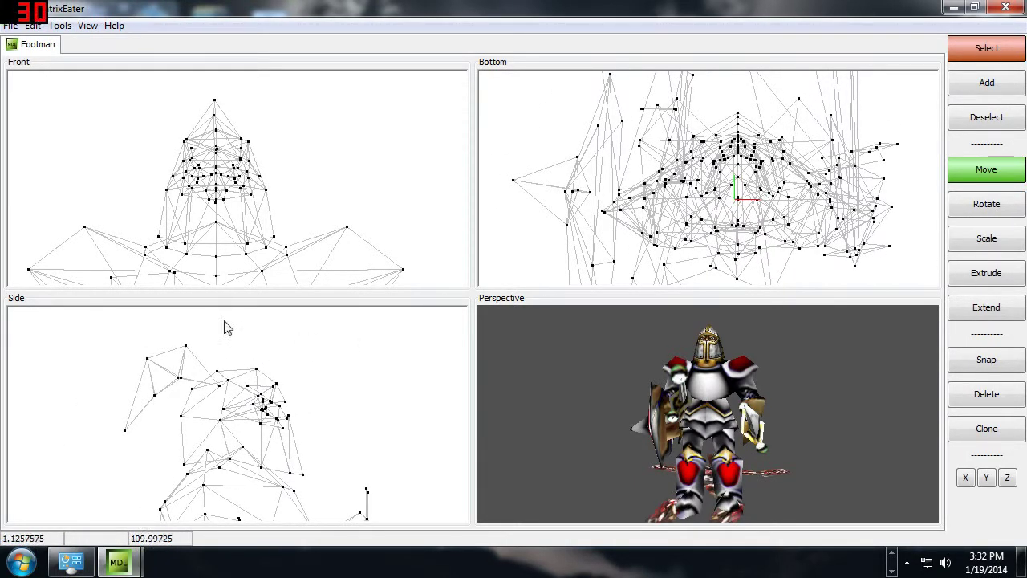
{"action": "scroll", "coordinate": [294, 430], "scroll_direction": "down", "scroll_amount": 2}
{"action": "scroll", "coordinate": [292, 421], "scroll_direction": "down", "scroll_amount": 2}
{"action": "middle_click_drag", "start_coordinate": [288, 403], "coordinate": [285, 377]}
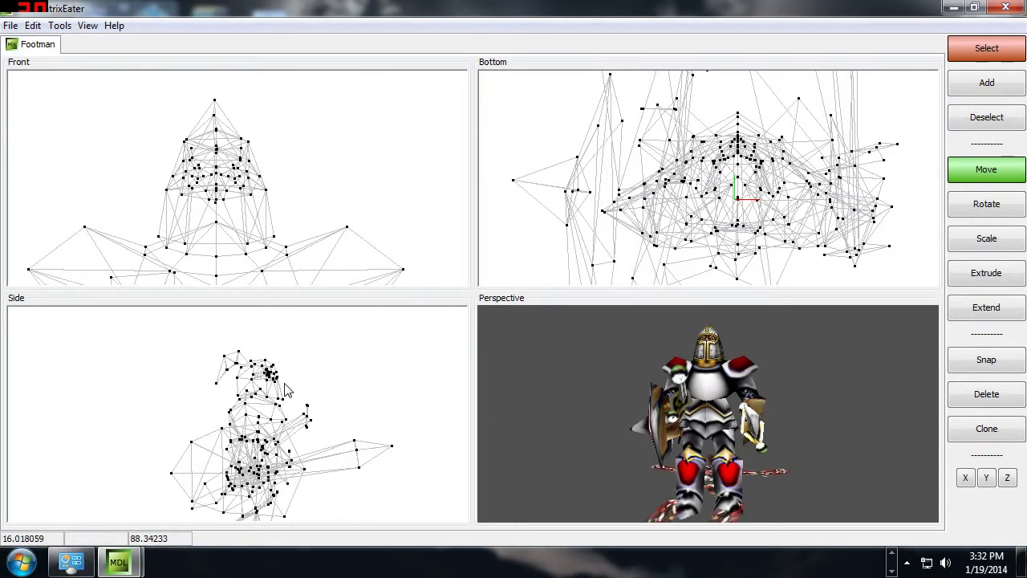
{"action": "scroll", "coordinate": [258, 379], "scroll_direction": "up", "scroll_amount": 2}
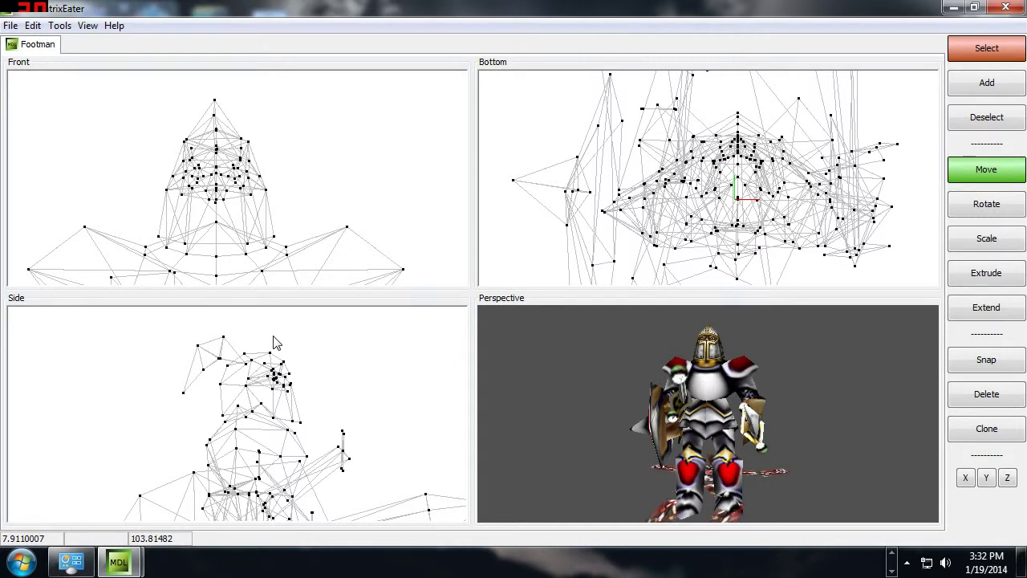
{"action": "scroll", "coordinate": [271, 359], "scroll_direction": "up", "scroll_amount": 1}
{"action": "scroll", "coordinate": [265, 367], "scroll_direction": "down", "scroll_amount": 1}
{"action": "left_click_drag", "start_coordinate": [711, 380], "coordinate": [723, 408]}
{"action": "scroll", "coordinate": [697, 374], "scroll_direction": "up", "scroll_amount": 4}
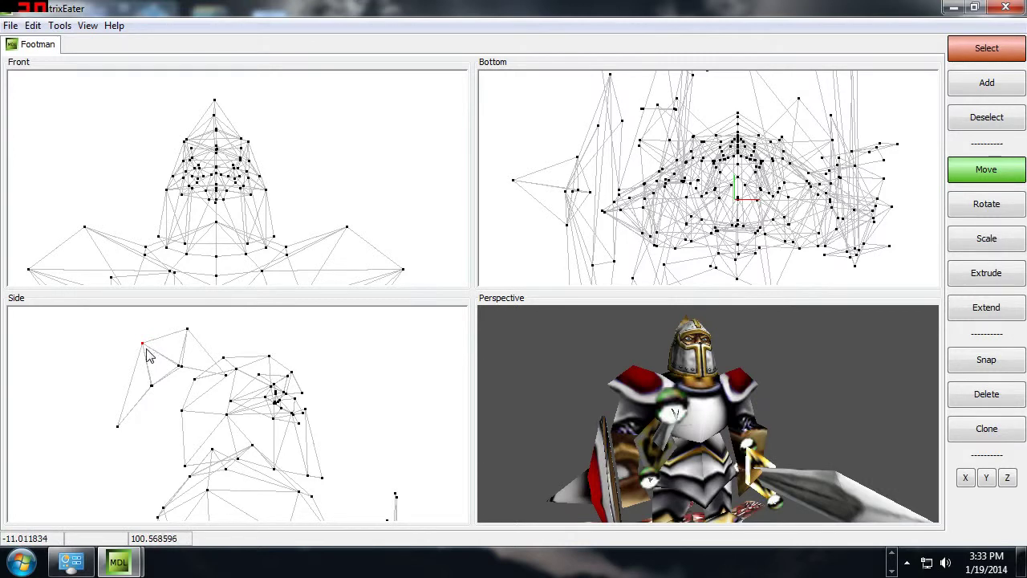
Select the rear vertices of the helmet plume in the side view
{"action": "scroll", "coordinate": [143, 351], "scroll_direction": "up", "scroll_amount": 2}
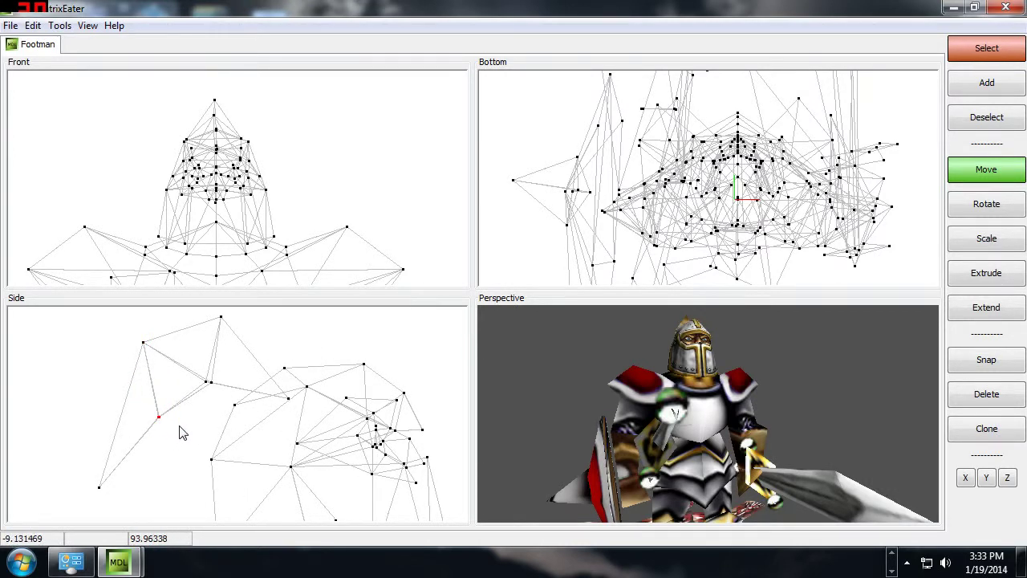
{"action": "scroll", "coordinate": [202, 375], "scroll_direction": "down", "scroll_amount": 1}
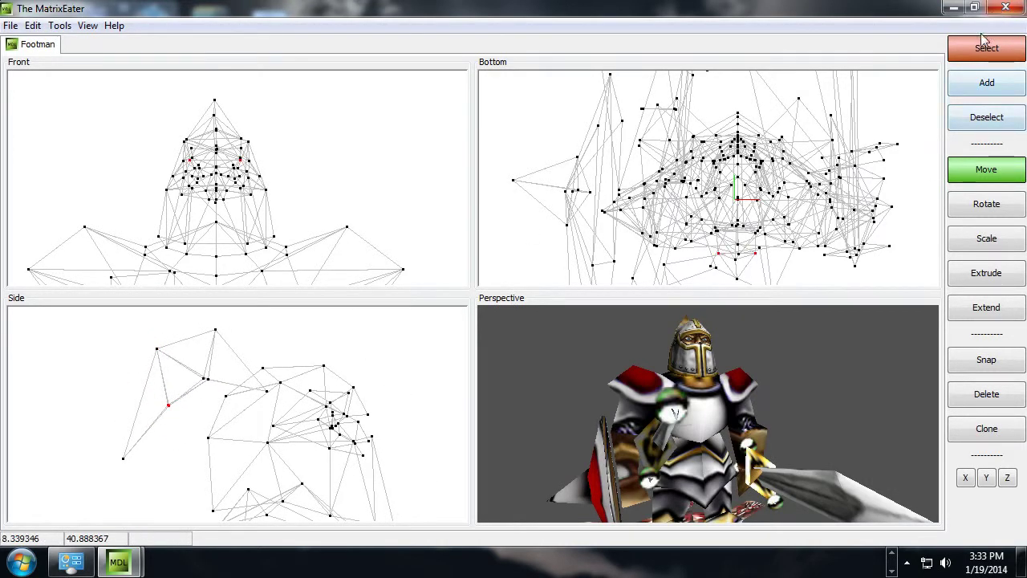
{"action": "left_click_drag", "start_coordinate": [108, 413], "coordinate": [144, 472]}
{"action": "left_click_drag", "start_coordinate": [77, 334], "coordinate": [183, 480]}
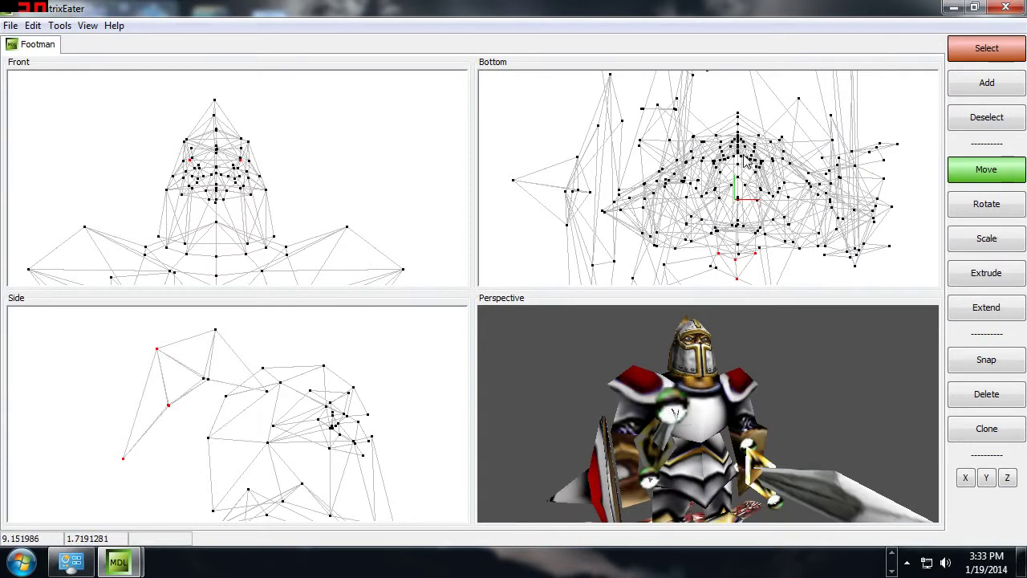
Try the Add and Deselect selection modes and return to the Select mode
{"action": "key", "text": "shift"}
{"action": "key", "text": "shift"}
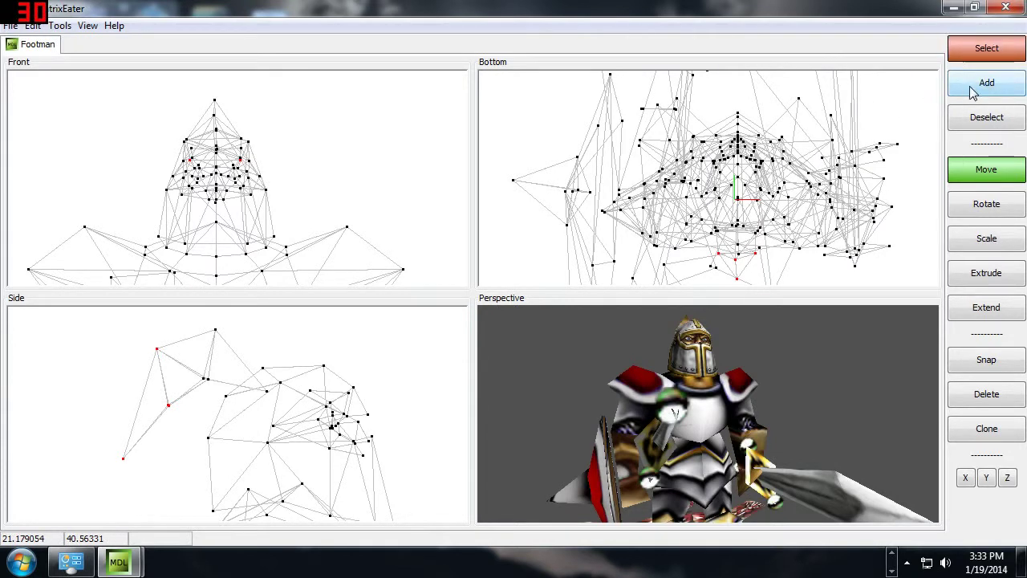
{"action": "left_click", "coordinate": [977, 88]}
{"action": "left_click", "coordinate": [972, 49]}
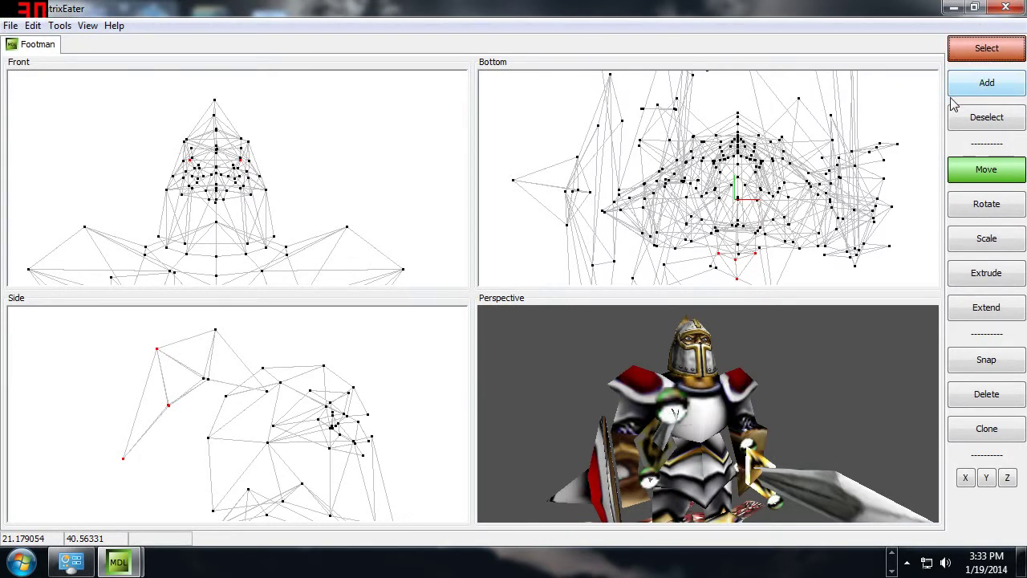
{"action": "key", "text": "ctrl"}
{"action": "left_click", "coordinate": [964, 119]}
{"action": "left_click", "coordinate": [970, 57]}
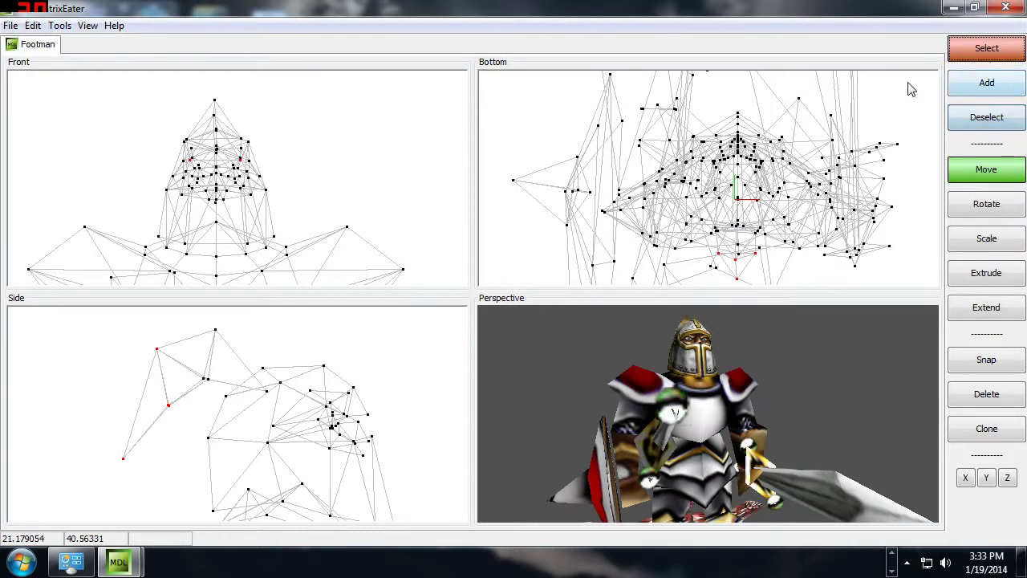
{"action": "key", "text": "ctrl"}
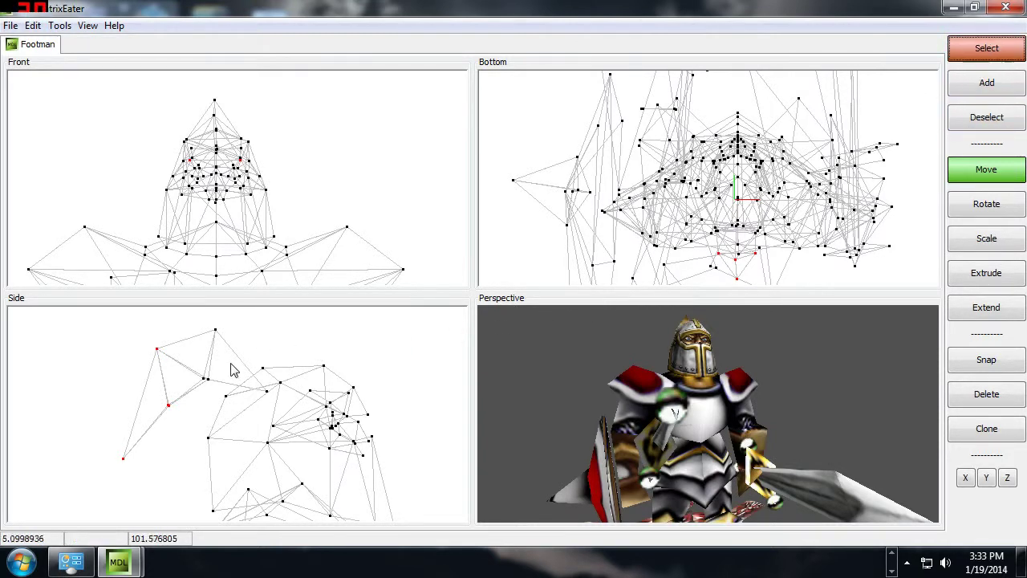
Remove the plume's upper rear vertex from the selection in the side view
{"action": "scroll", "coordinate": [158, 354], "scroll_direction": "up", "scroll_amount": 2}
{"action": "key", "text": "ctrl"}
{"action": "left_click_drag", "start_coordinate": [150, 343], "coordinate": [172, 370], "text": "ctrl"}
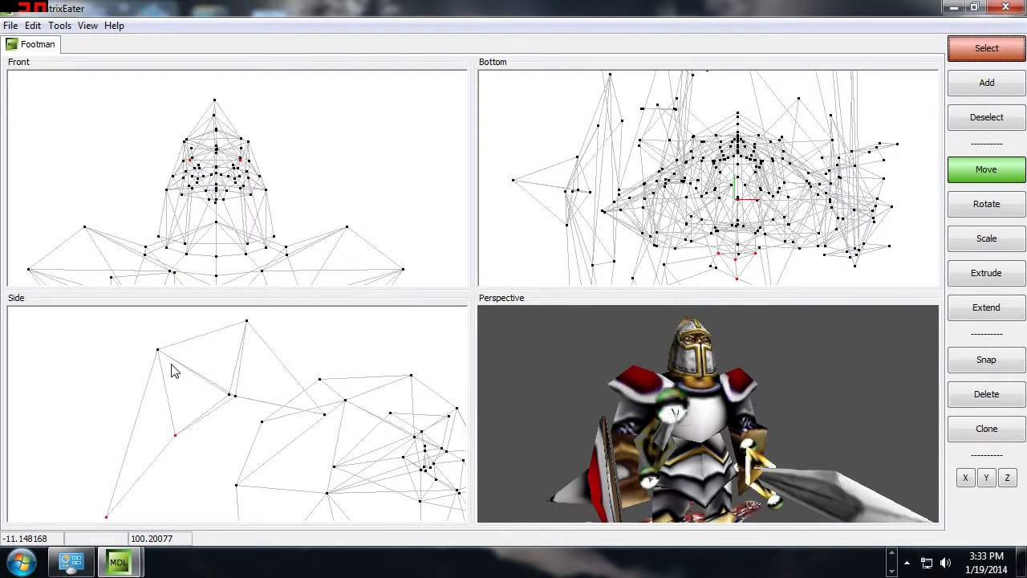
Add the plume's remaining top, upper rear, middle and base vertices to the selection in the side view
{"action": "key", "text": "shift"}
{"action": "left_click_drag", "start_coordinate": [232, 312], "coordinate": [271, 327], "text": "shift"}
{"action": "scroll", "coordinate": [273, 357], "scroll_direction": "down", "scroll_amount": 3}
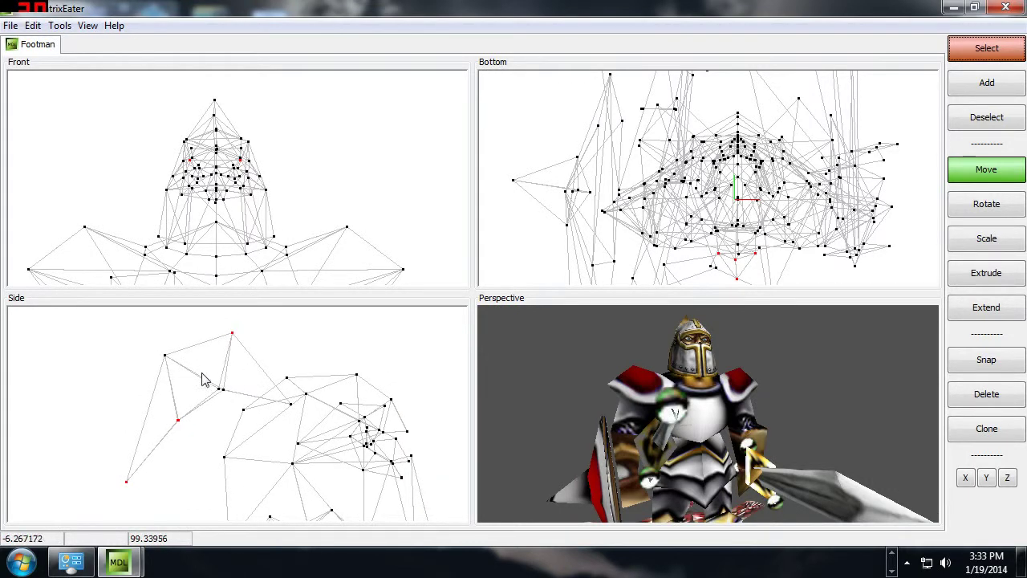
{"action": "left_click_drag", "start_coordinate": [151, 350], "coordinate": [236, 397], "text": "shift"}
{"action": "left_click_drag", "start_coordinate": [545, 417], "coordinate": [626, 385]}
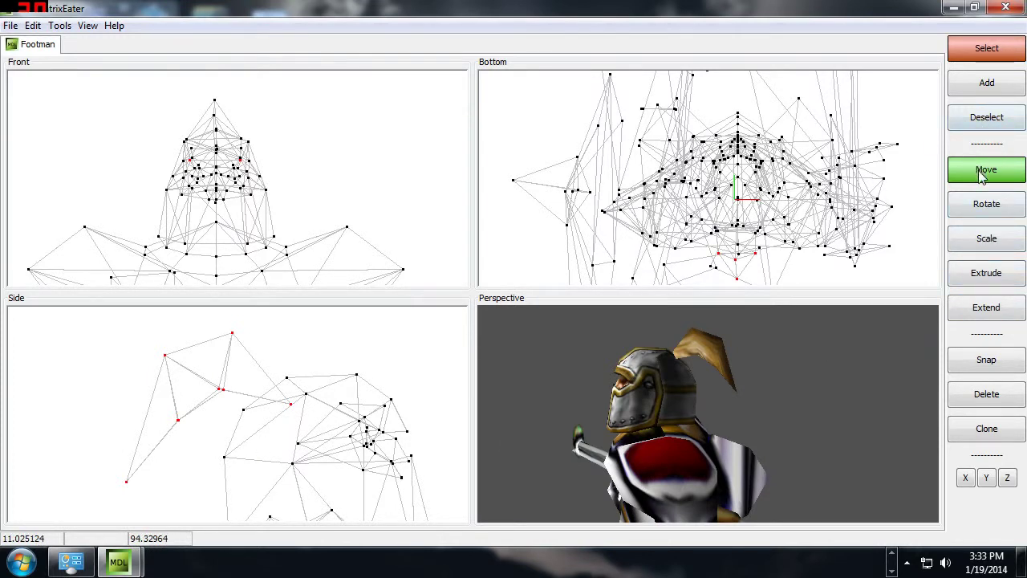
Move the selected plume up and backward off the helmet in the side view
{"action": "left_click", "coordinate": [984, 205]}
{"action": "left_click", "coordinate": [984, 184]}
{"action": "left_click_drag", "start_coordinate": [329, 420], "coordinate": [269, 396]}
{"action": "middle_click_drag", "start_coordinate": [513, 377], "coordinate": [742, 409]}
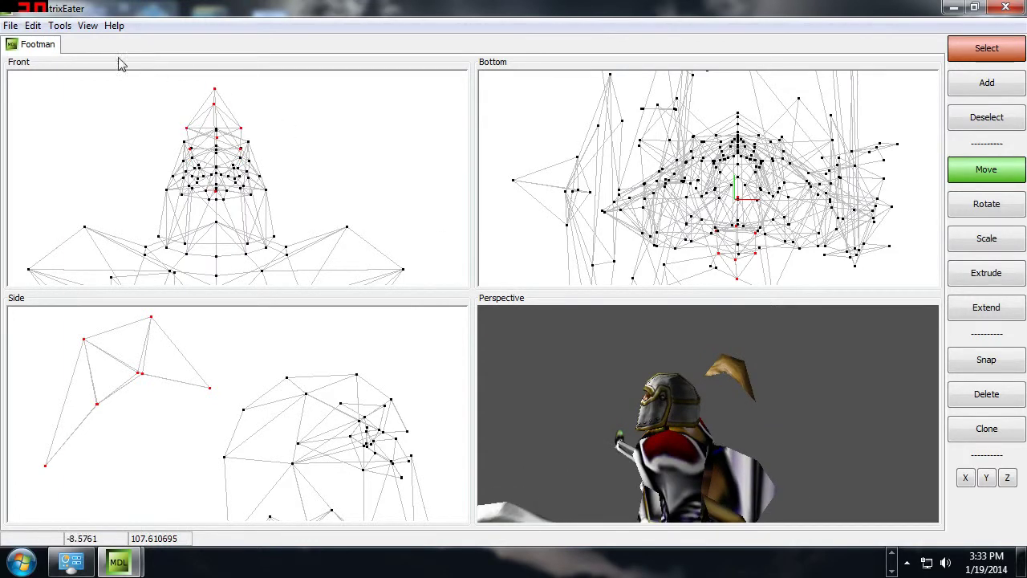
Undo the plume's move and test redoing and undoing it several times, ending with the move undone
{"action": "left_click", "coordinate": [32, 25]}
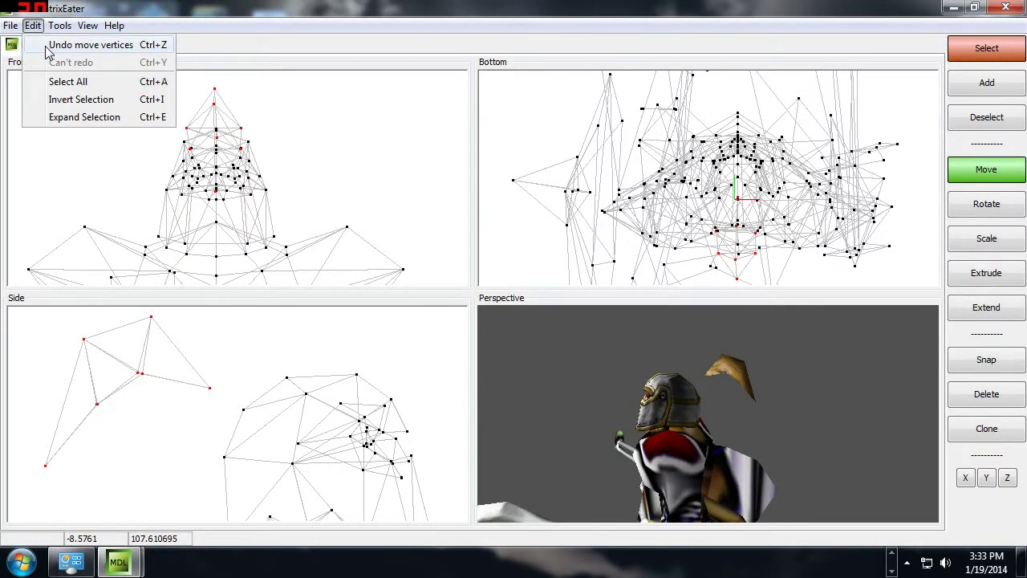
{"action": "left_click", "coordinate": [48, 45]}
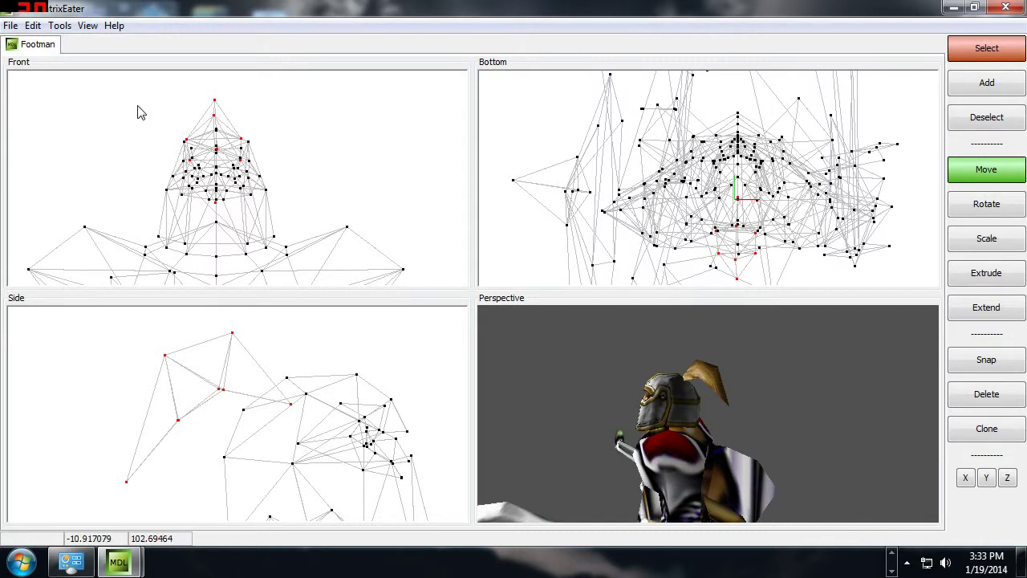
{"action": "key", "text": "shift"}
{"action": "key", "text": "ctrl+y"}
{"action": "key", "text": "ctrl+z"}
{"action": "key", "text": "ctrl+y"}
{"action": "key", "text": "ctrl+z"}
{"action": "key", "text": "ctrl+y"}
{"action": "key", "text": "ctrl+z"}
{"action": "key", "text": "ctrl+y"}
{"action": "key", "text": "ctrl+z"}
{"action": "key", "text": "ctrl+y"}
{"action": "key", "text": "ctrl+z"}
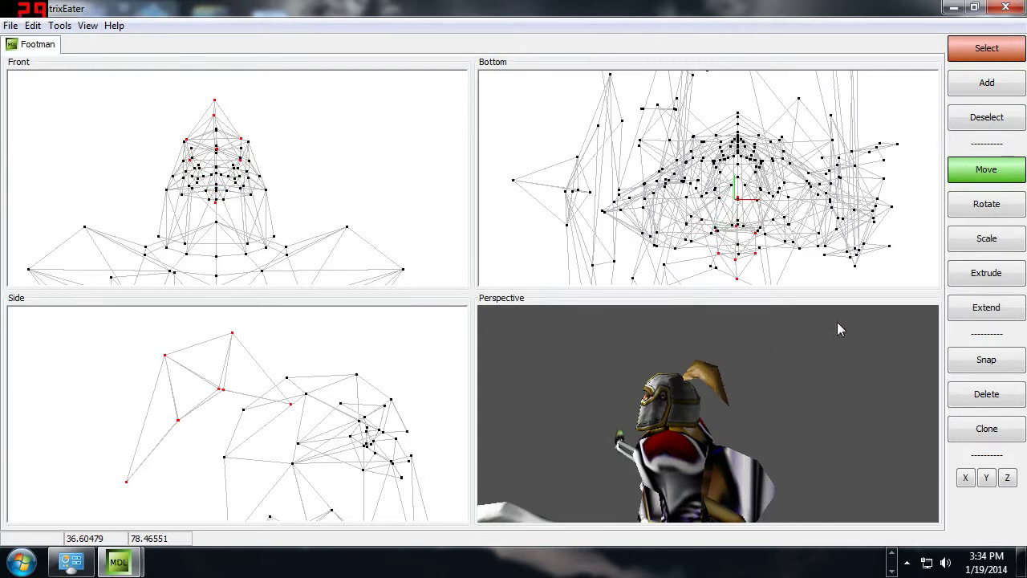
Rotate the selected plume about the vertical axis in the bottom view to turn it toward the helmet's front
{"action": "left_click", "coordinate": [963, 205]}
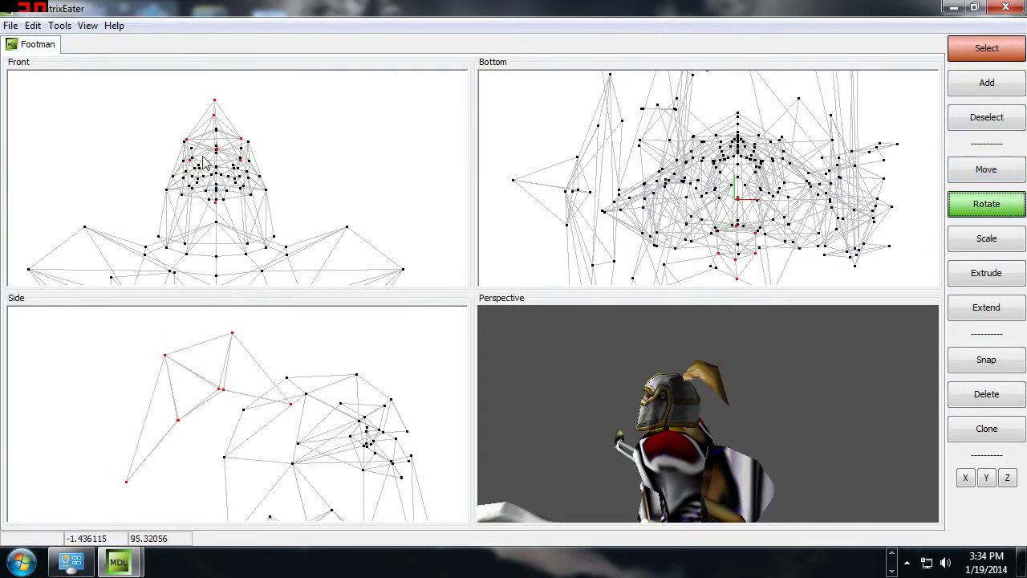
{"action": "scroll", "coordinate": [682, 187], "scroll_direction": "up", "scroll_amount": 3}
{"action": "middle_click_drag", "start_coordinate": [736, 224], "coordinate": [612, 153]}
{"action": "left_click_drag", "start_coordinate": [712, 393], "coordinate": [644, 405]}
{"action": "scroll", "coordinate": [644, 385], "scroll_direction": "down", "scroll_amount": 2}
{"action": "left_click_drag", "start_coordinate": [704, 248], "coordinate": [562, 166]}
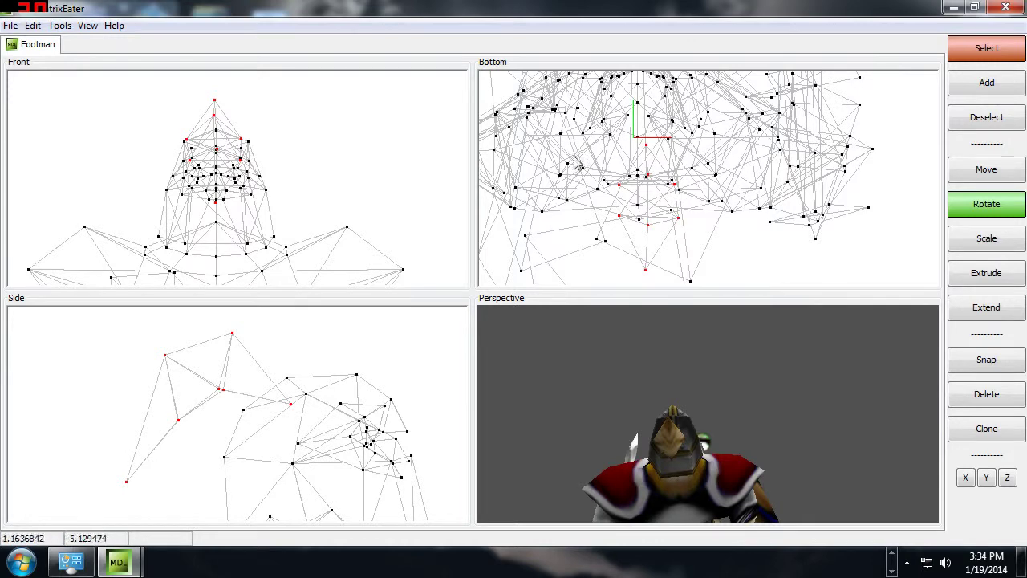
Move the rotated plume to the front of the helmet in the bottom view and inspect it in perspective
{"action": "left_click", "coordinate": [963, 172]}
{"action": "middle_click_drag", "start_coordinate": [703, 179], "coordinate": [700, 217]}
{"action": "scroll", "coordinate": [700, 217], "scroll_direction": "down", "scroll_amount": 1}
{"action": "left_click_drag", "start_coordinate": [650, 402], "coordinate": [759, 387]}
{"action": "middle_click_drag", "start_coordinate": [613, 130], "coordinate": [609, 154]}
{"action": "right_click_drag", "start_coordinate": [669, 252], "coordinate": [665, 99]}
{"action": "left_click_drag", "start_coordinate": [667, 412], "coordinate": [843, 338]}
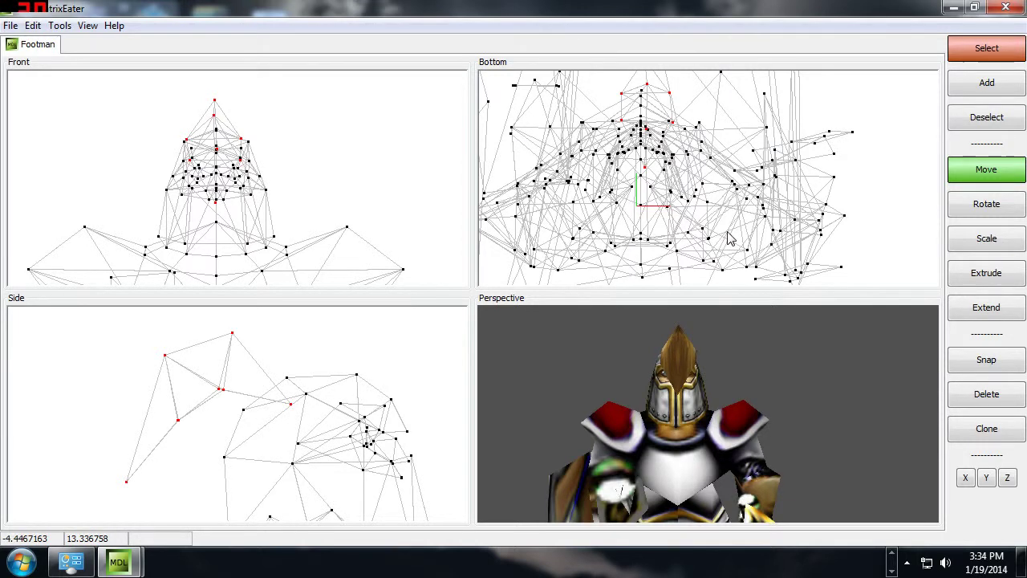
{"action": "left_click_drag", "start_coordinate": [911, 321], "coordinate": [1009, 312]}
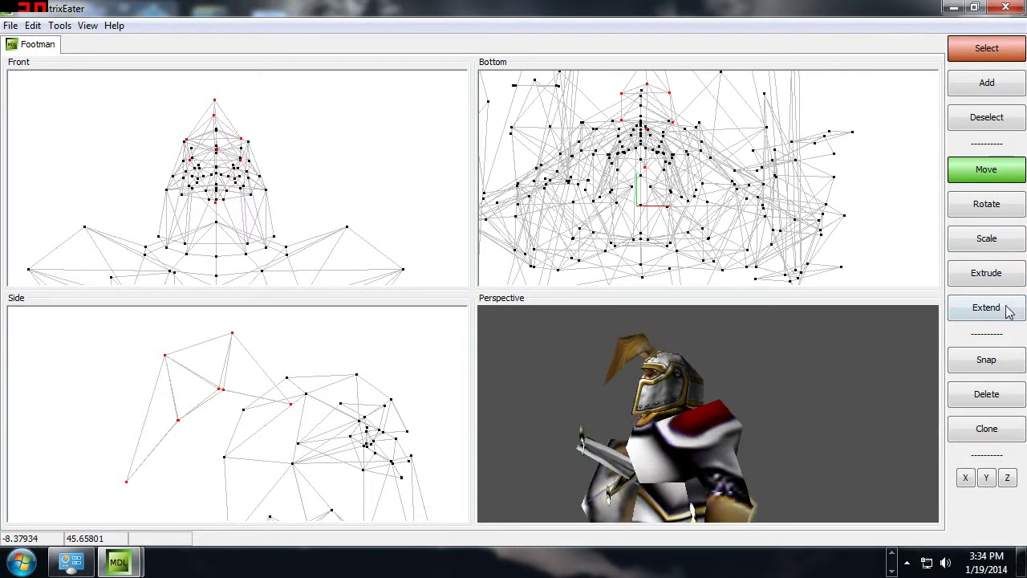
Scale the selected plume down slightly in the front view
{"action": "left_click", "coordinate": [981, 235]}
{"action": "right_click_drag", "start_coordinate": [302, 210], "coordinate": [296, 193]}
{"action": "left_click_drag", "start_coordinate": [297, 199], "coordinate": [284, 188]}
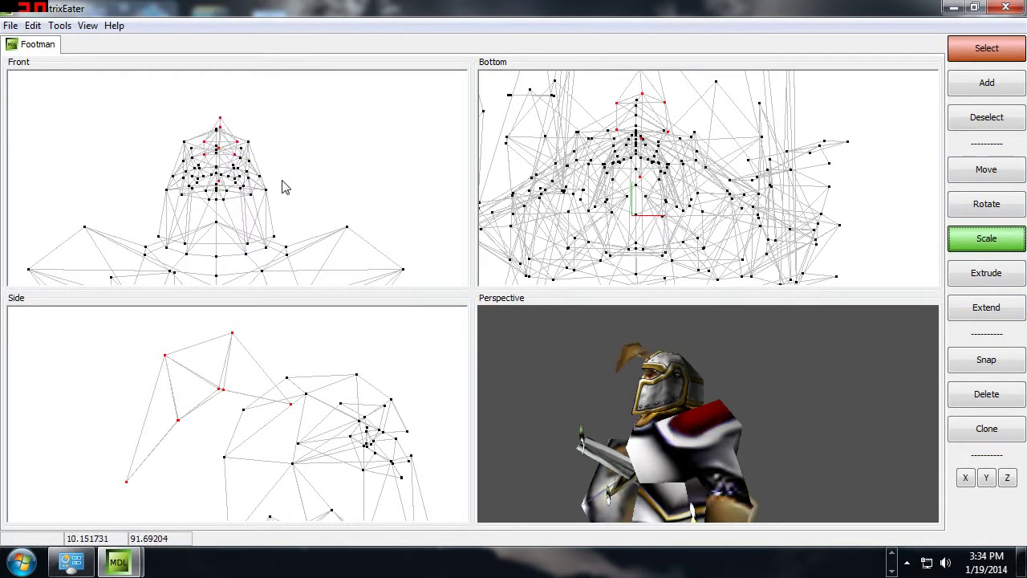
Extend the plume's tip vertices forward and downward in several segments in the side view to form a long curved plume
{"action": "left_click", "coordinate": [981, 303]}
{"action": "scroll", "coordinate": [293, 366], "scroll_direction": "up", "scroll_amount": 1}
{"action": "middle_click_drag", "start_coordinate": [289, 366], "coordinate": [271, 378]}
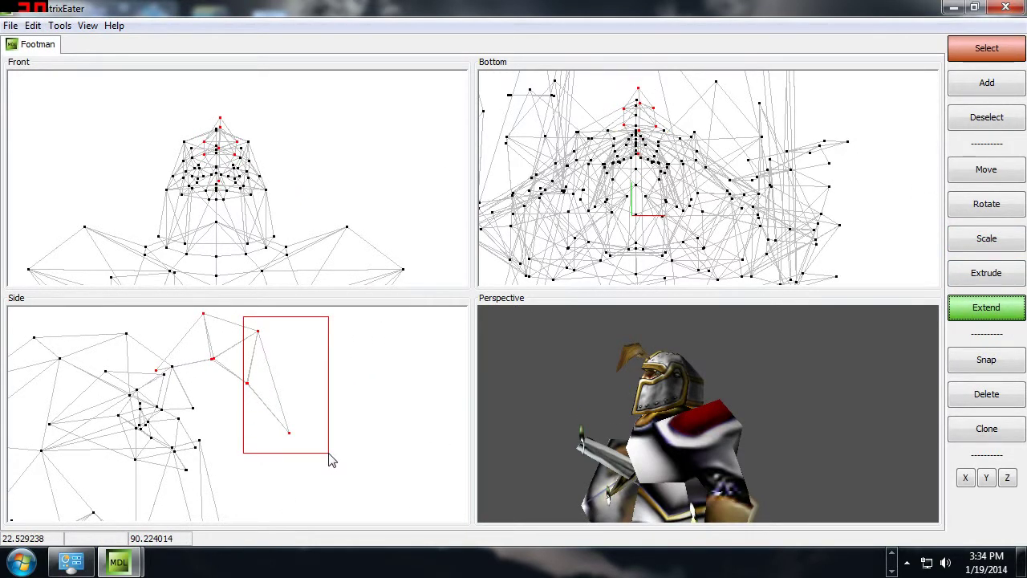
{"action": "left_click_drag", "start_coordinate": [291, 414], "coordinate": [363, 486]}
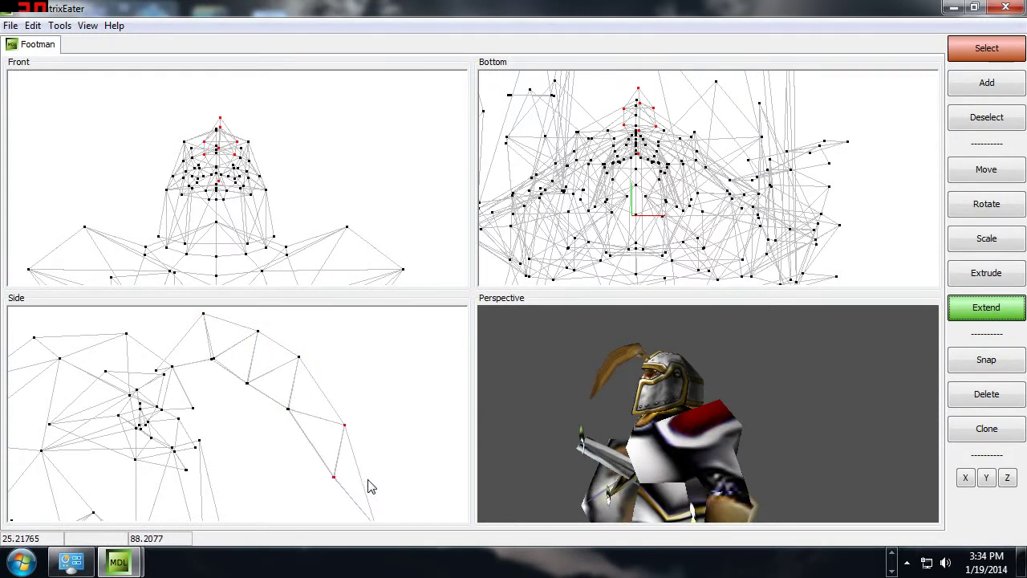
{"action": "right_click_drag", "start_coordinate": [411, 485], "coordinate": [416, 514]}
{"action": "middle_click_drag", "start_coordinate": [422, 474], "coordinate": [381, 459]}
{"action": "left_click_drag", "start_coordinate": [543, 439], "coordinate": [696, 435]}
{"action": "middle_click_drag", "start_coordinate": [316, 390], "coordinate": [255, 357]}
{"action": "middle_click_drag", "start_coordinate": [698, 433], "coordinate": [790, 438]}
{"action": "scroll", "coordinate": [268, 440], "scroll_direction": "down", "scroll_amount": 3}
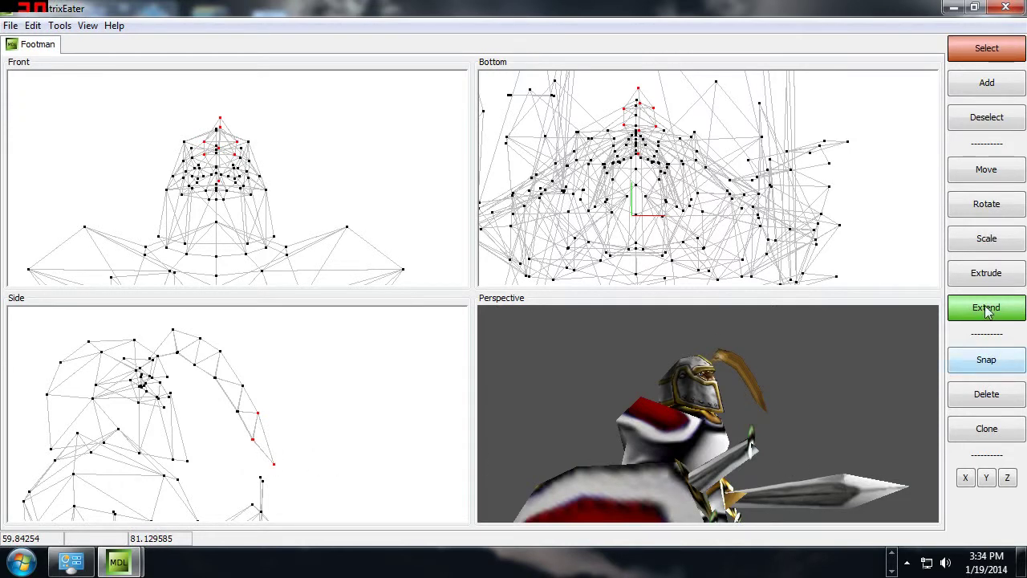
{"action": "middle_click_drag", "start_coordinate": [841, 386], "coordinate": [697, 395]}
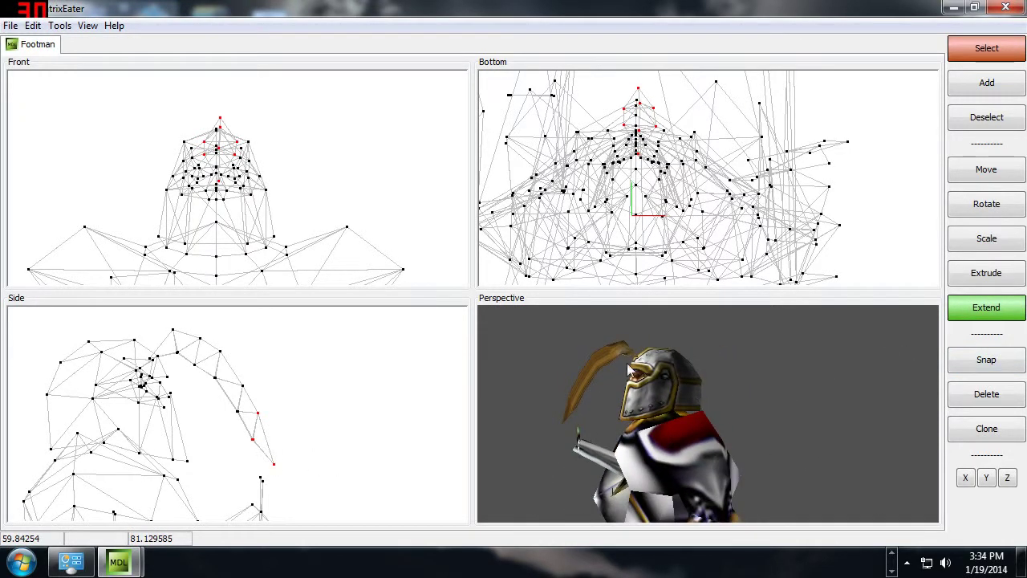
Select all vertices of the lengthened plume in the side view, including its base vertex at the helmet
{"action": "key", "text": "shift"}
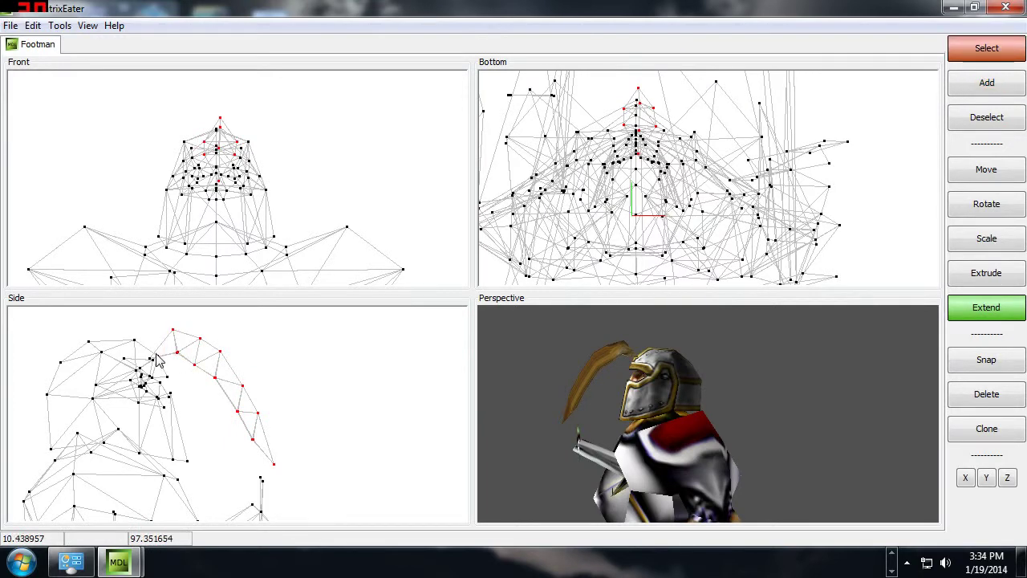
{"action": "scroll", "coordinate": [157, 361], "scroll_direction": "up", "scroll_amount": 3}
{"action": "left_click_drag", "start_coordinate": [131, 351], "coordinate": [148, 373], "text": "shift"}
{"action": "scroll", "coordinate": [148, 373], "scroll_direction": "down", "scroll_amount": 3}
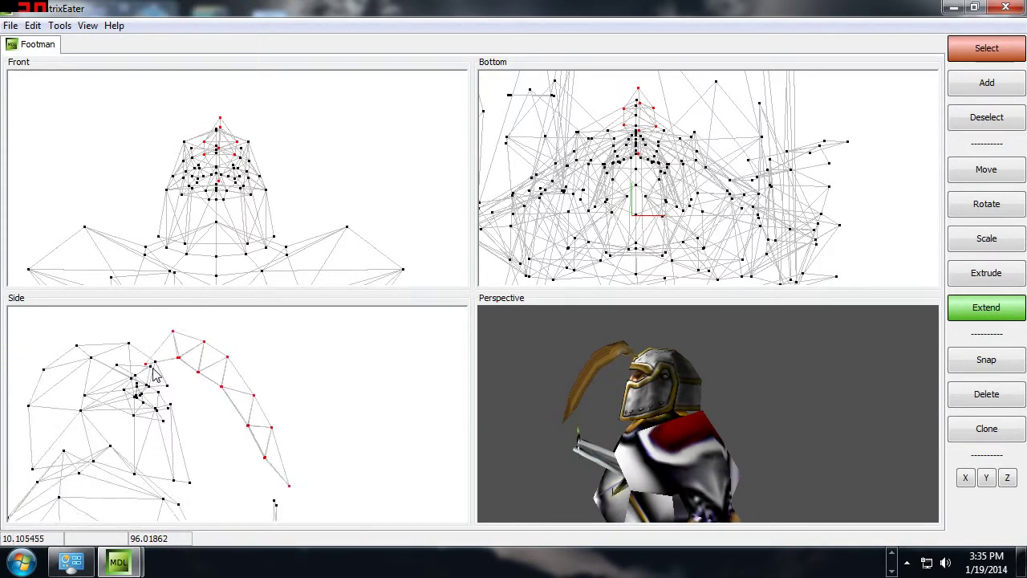
{"action": "middle_click_drag", "start_coordinate": [770, 409], "coordinate": [720, 411]}
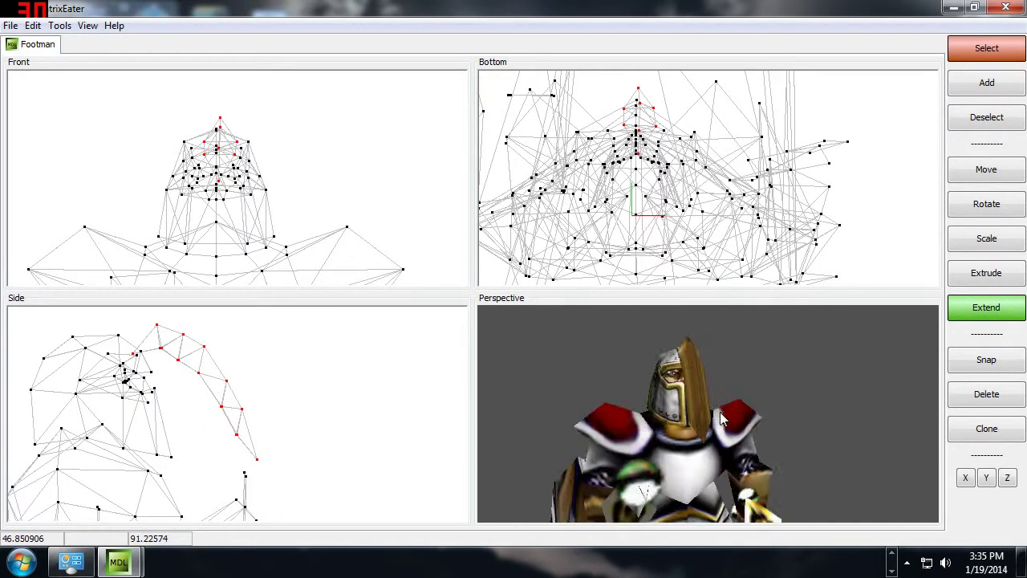
Clone the selected plume and move the copy sideways off the center in the front view
{"action": "left_click", "coordinate": [1006, 434]}
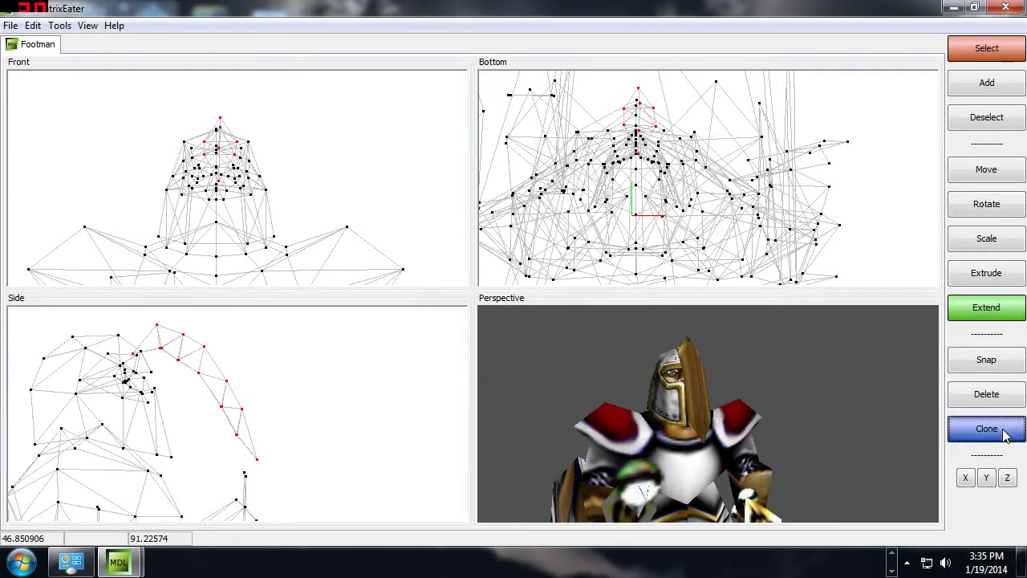
{"action": "left_click", "coordinate": [967, 183]}
{"action": "middle_click_drag", "start_coordinate": [790, 393], "coordinate": [759, 375]}
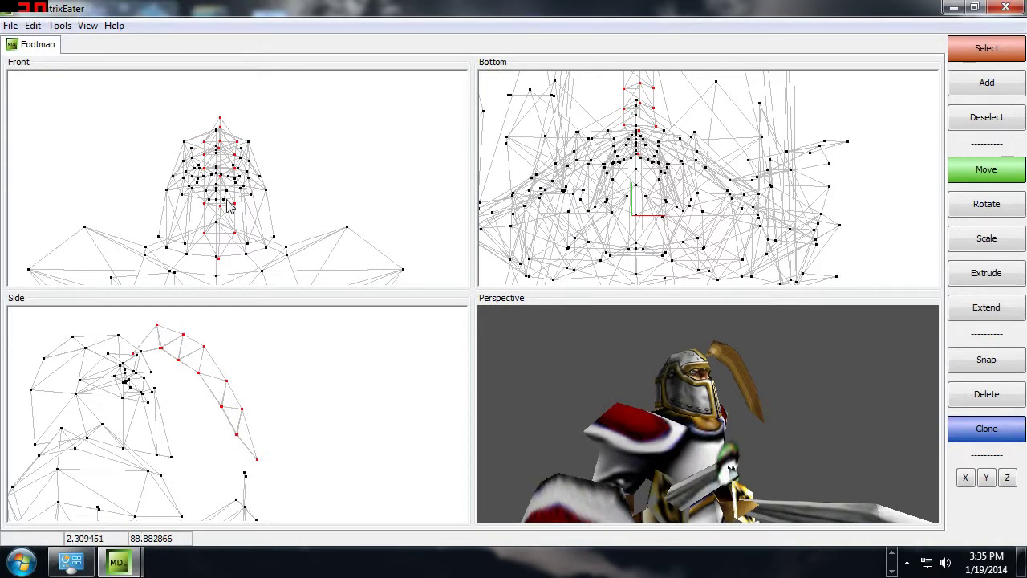
{"action": "scroll", "coordinate": [227, 199], "scroll_direction": "up", "scroll_amount": 1}
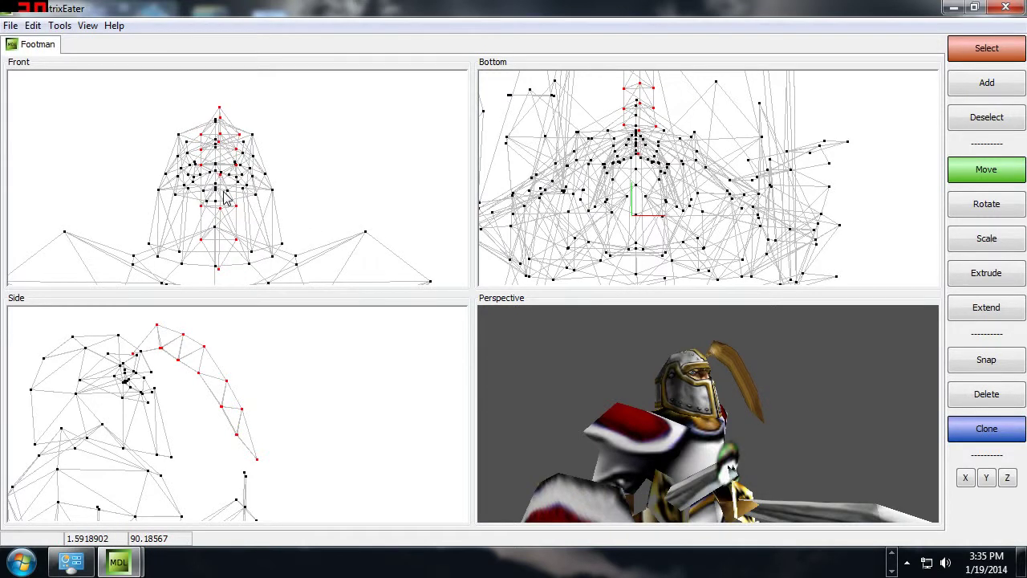
{"action": "left_click_drag", "start_coordinate": [227, 199], "coordinate": [275, 199]}
{"action": "left_click_drag", "start_coordinate": [778, 413], "coordinate": [735, 418]}
Rotate the cloned plume outward in the bottom view and move its base back against the helmet
{"action": "left_click", "coordinate": [995, 212]}
{"action": "middle_click_drag", "start_coordinate": [748, 143], "coordinate": [746, 235]}
{"action": "mouse_move", "coordinate": [741, 314]}
{"action": "left_mouse_down"}
{"action": "mouse_move", "coordinate": [735, 356]}
{"action": "mouse_move", "coordinate": [745, 325]}
{"action": "left_mouse_up"}
{"action": "right_click_drag", "start_coordinate": [772, 210], "coordinate": [774, 273]}
{"action": "left_click", "coordinate": [967, 172]}
{"action": "right_click_drag", "start_coordinate": [772, 163], "coordinate": [776, 166]}
{"action": "left_click_drag", "start_coordinate": [729, 411], "coordinate": [899, 324]}
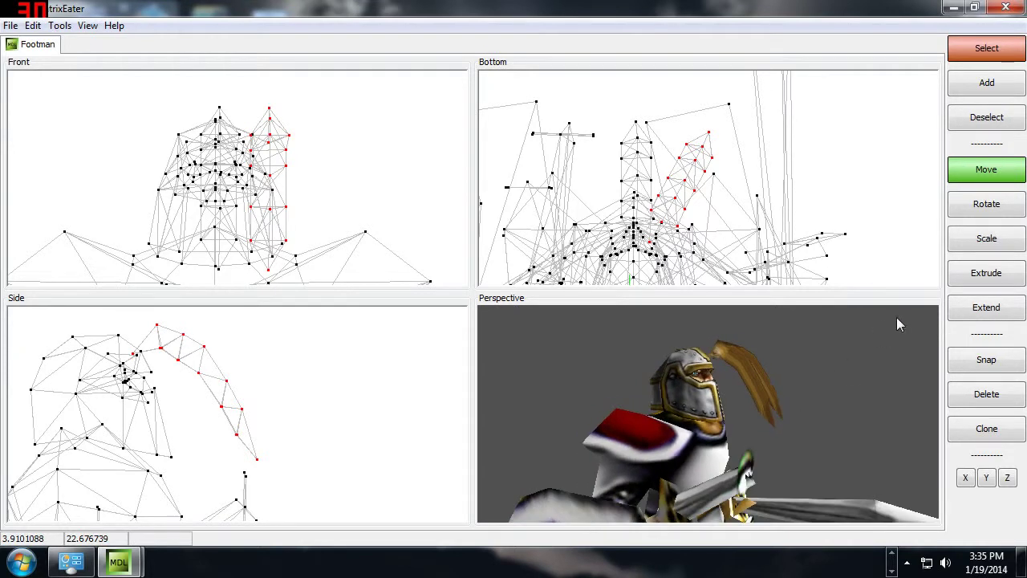
Clone the angled plume, rotate the copy to mirror its angle, and move it to the opposite side of the central plume
{"action": "left_click", "coordinate": [970, 433]}
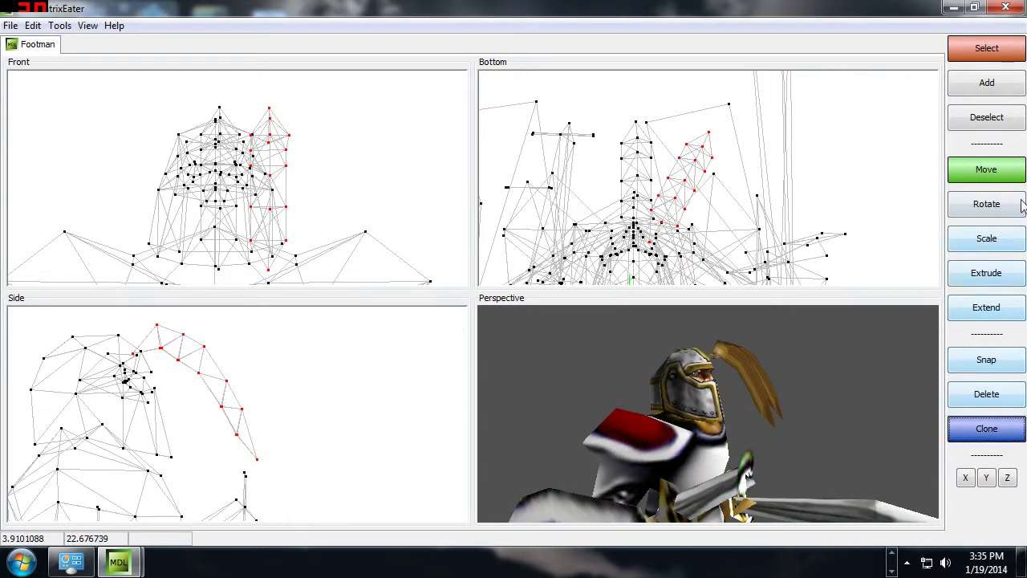
{"action": "left_click", "coordinate": [999, 210]}
{"action": "left_click_drag", "start_coordinate": [839, 241], "coordinate": [768, 121]}
{"action": "left_click", "coordinate": [992, 178]}
{"action": "left_click_drag", "start_coordinate": [830, 211], "coordinate": [741, 211]}
{"action": "left_click_drag", "start_coordinate": [810, 363], "coordinate": [730, 371]}
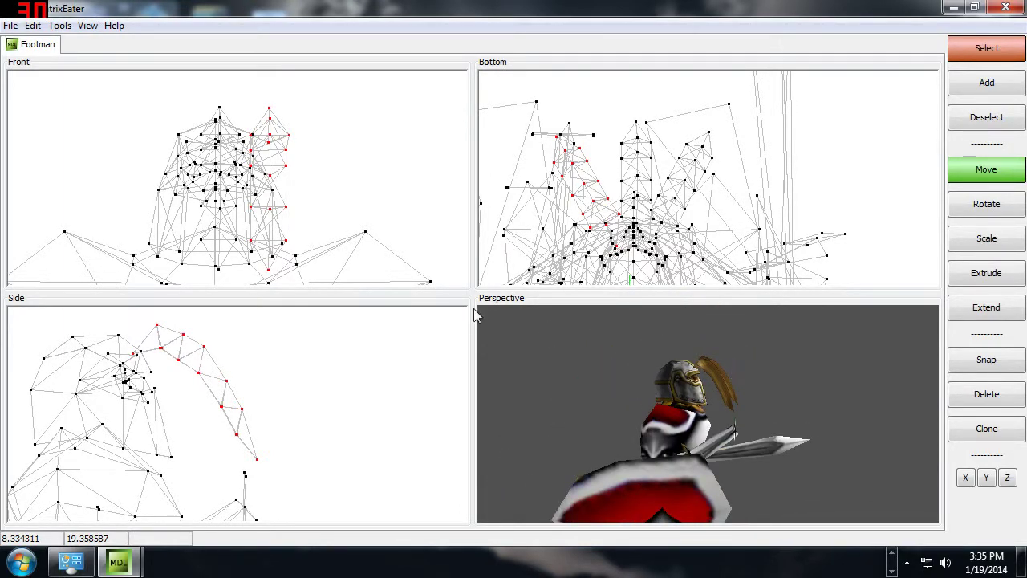
Select the vertices of all three plumes together in the side view
{"action": "middle_click_drag", "start_coordinate": [284, 375], "coordinate": [260, 364]}
{"action": "left_click_drag", "start_coordinate": [536, 430], "coordinate": [564, 430]}
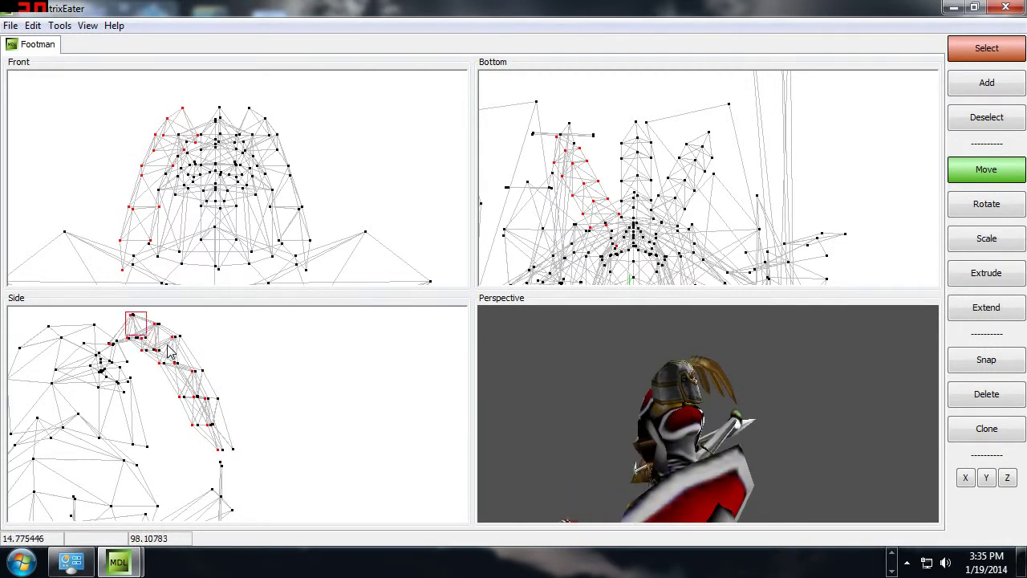
{"action": "key", "text": "shift"}
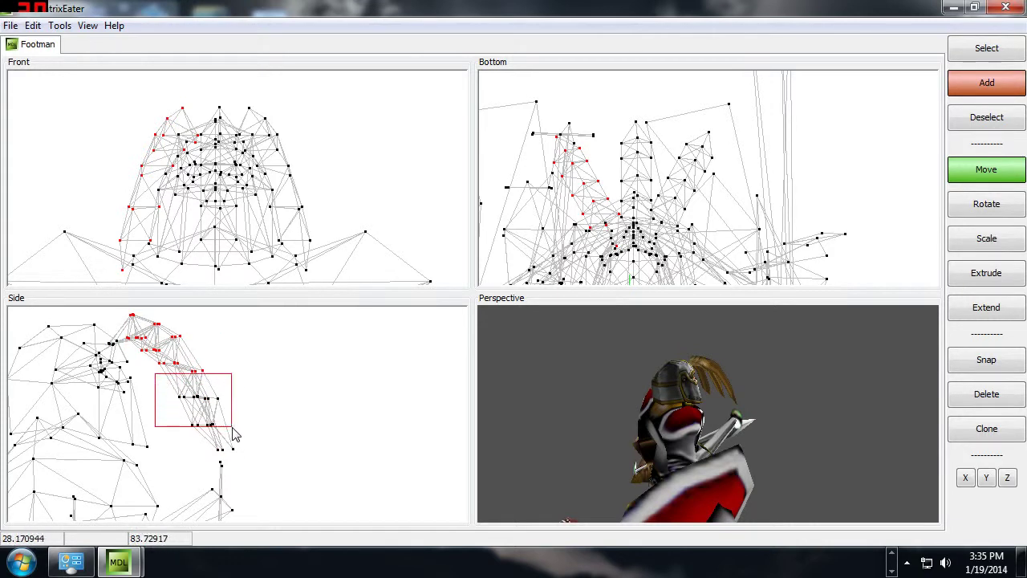
{"action": "left_click_drag", "start_coordinate": [228, 449], "coordinate": [238, 452], "text": "shift"}
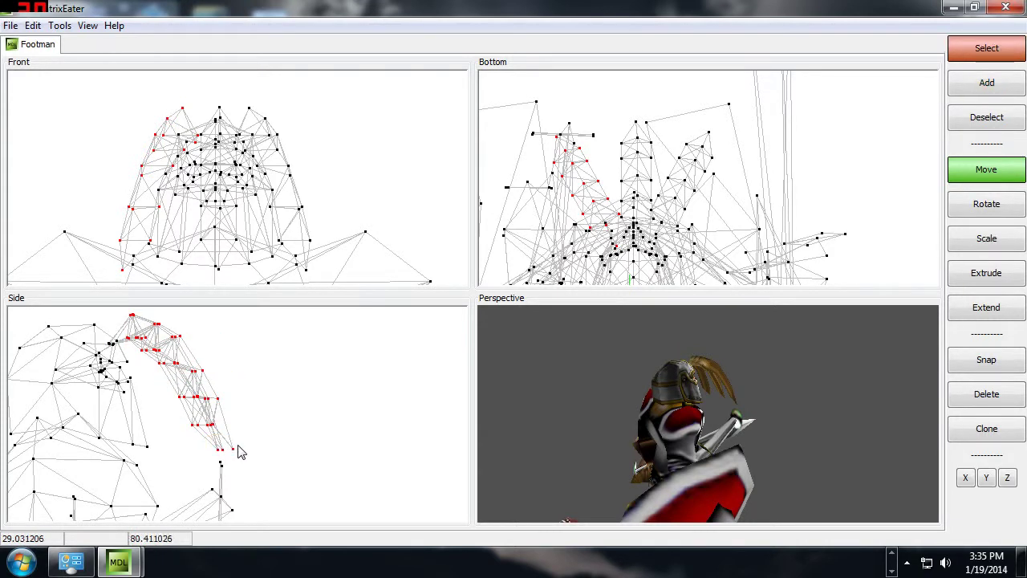
{"action": "key", "text": "shift"}
{"action": "middle_click_drag", "start_coordinate": [183, 384], "coordinate": [198, 384]}
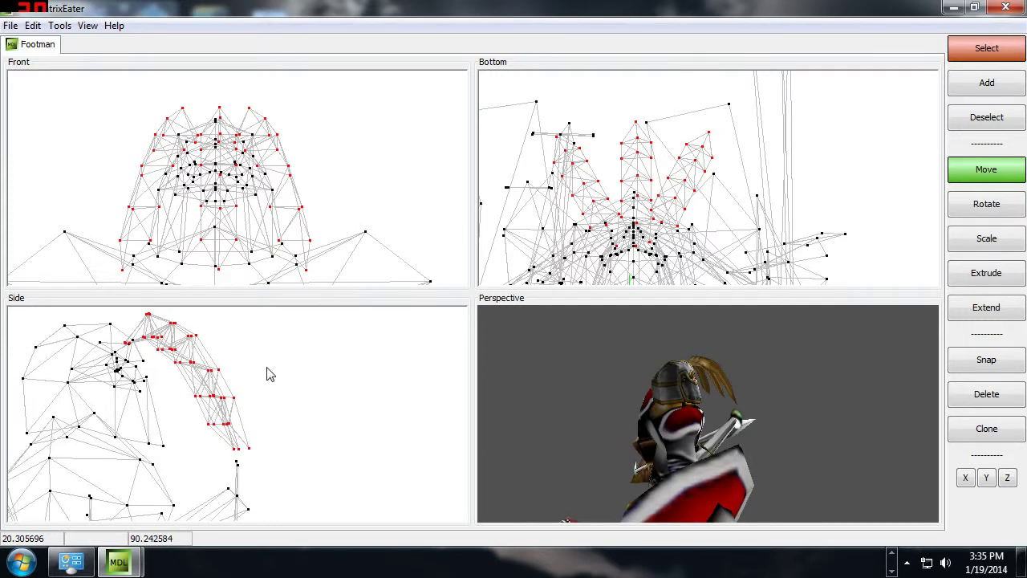
Rotate the three selected plumes about the vertical axis in the bottom view to face the helmet's rear
{"action": "left_click", "coordinate": [1016, 201]}
{"action": "middle_click_drag", "start_coordinate": [747, 230], "coordinate": [741, 192]}
{"action": "right_click_drag", "start_coordinate": [739, 190], "coordinate": [617, 113]}
{"action": "left_click_drag", "start_coordinate": [620, 119], "coordinate": [576, 130]}
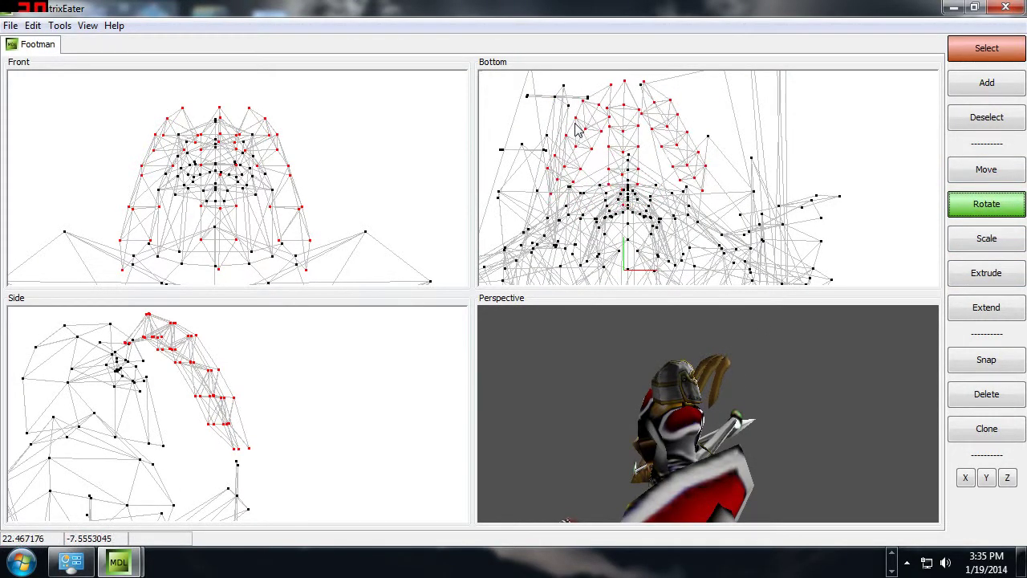
Move the three plumes to the back of the helmet in the bottom view and inspect them in perspective
{"action": "left_click", "coordinate": [1002, 169]}
{"action": "middle_click_drag", "start_coordinate": [730, 180], "coordinate": [706, 135]}
{"action": "right_click_drag", "start_coordinate": [705, 131], "coordinate": [708, 312]}
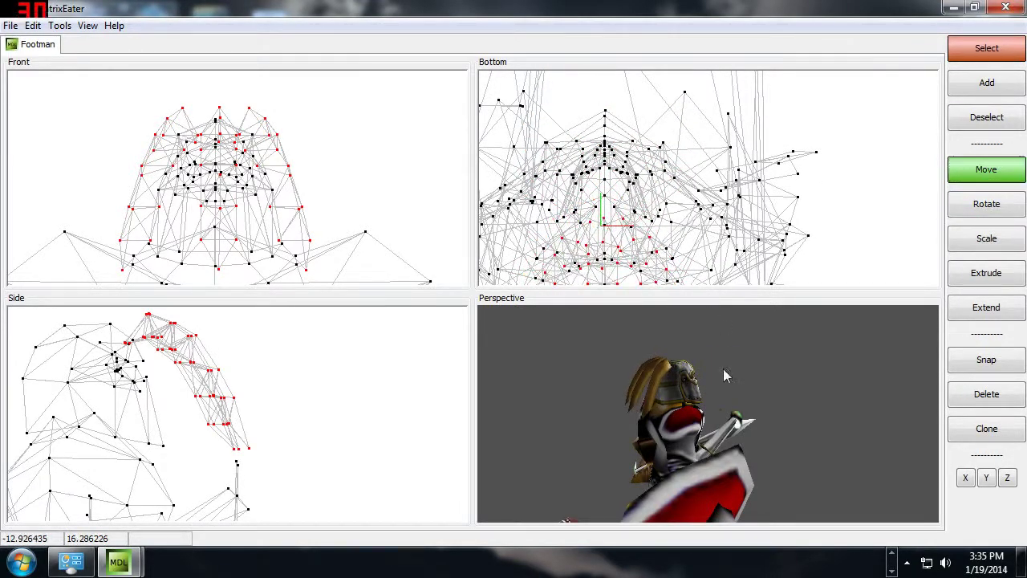
{"action": "left_click_drag", "start_coordinate": [733, 368], "coordinate": [655, 367]}
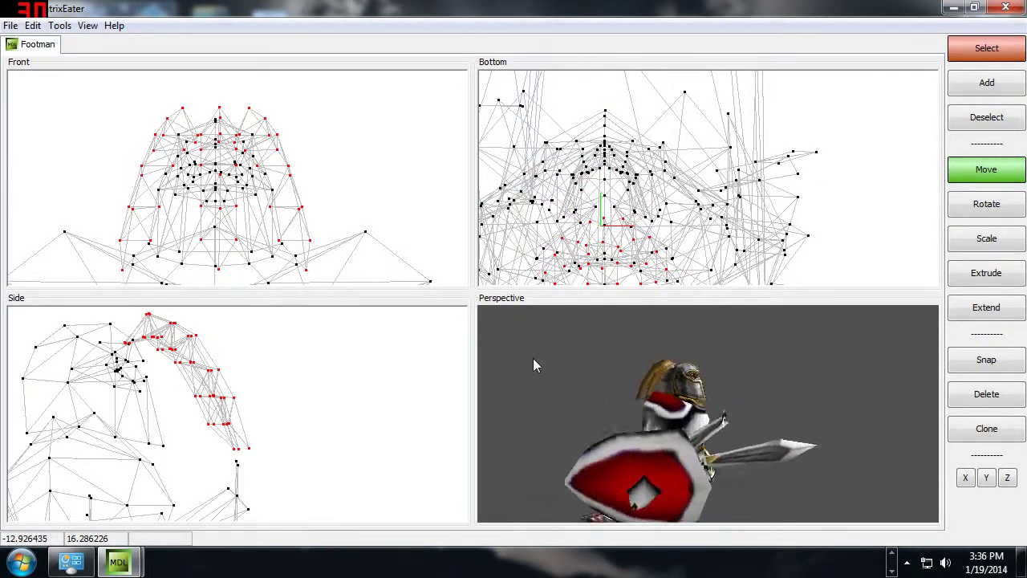